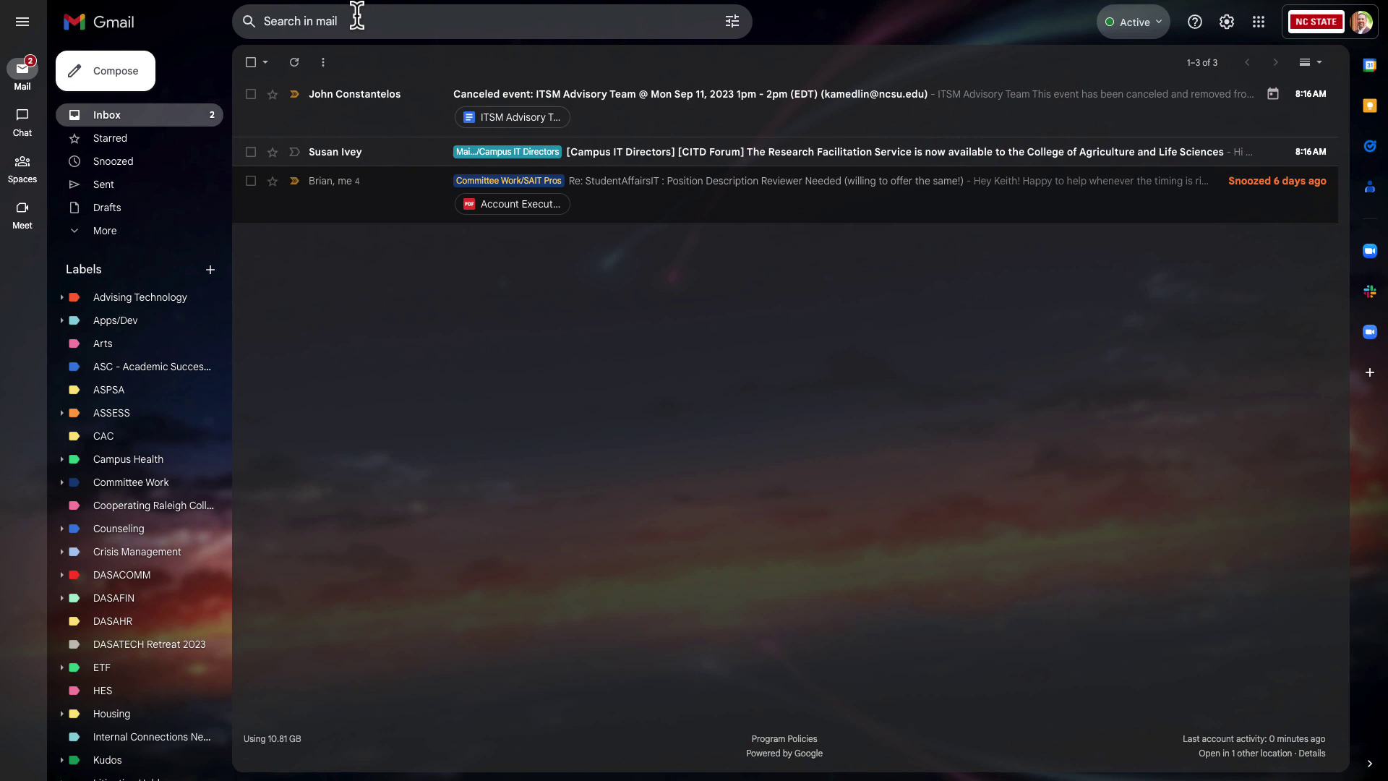
- Search Gmail for 'before: 2021-01-01' and scroll through the results
{"action": "left_click", "coordinate": [356, 16]}
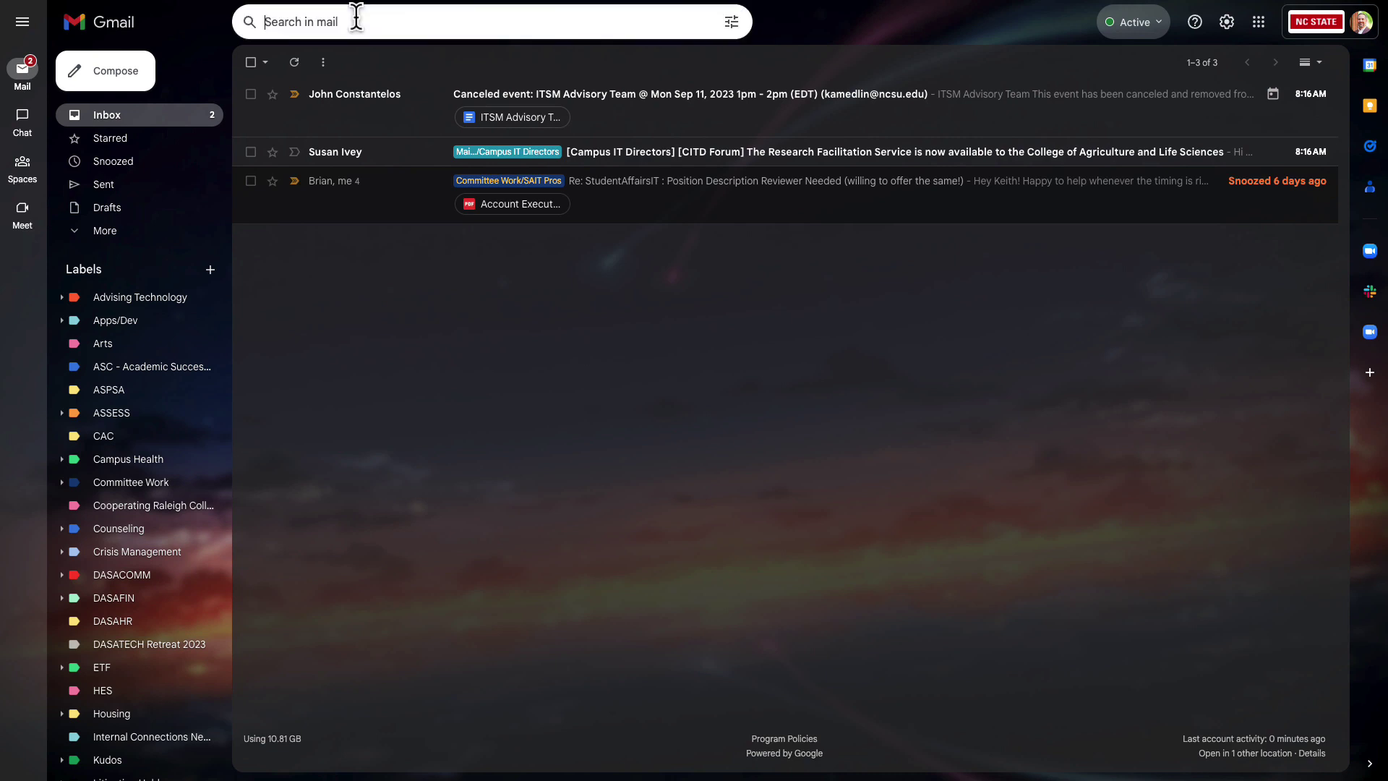
{"action": "type", "text": "before: "}
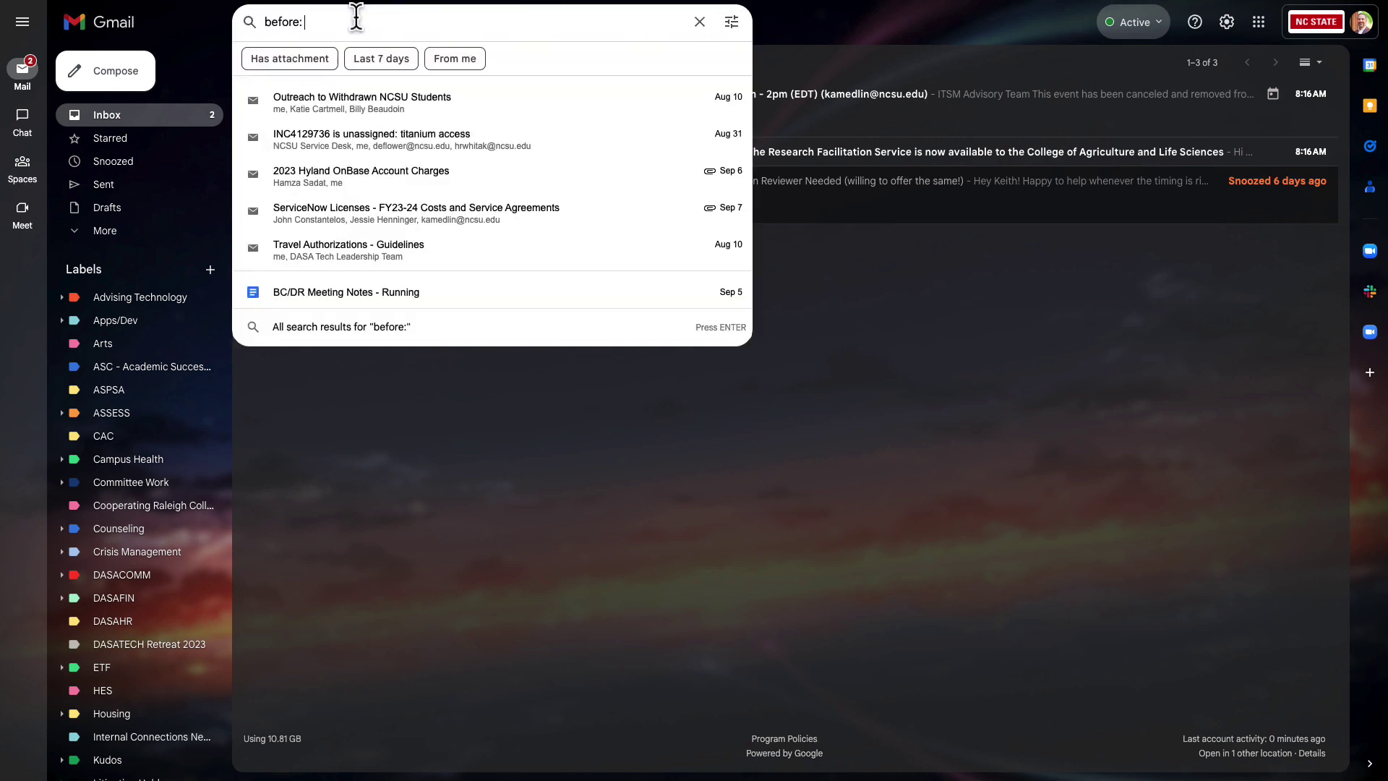
{"action": "type", "text": "20"}
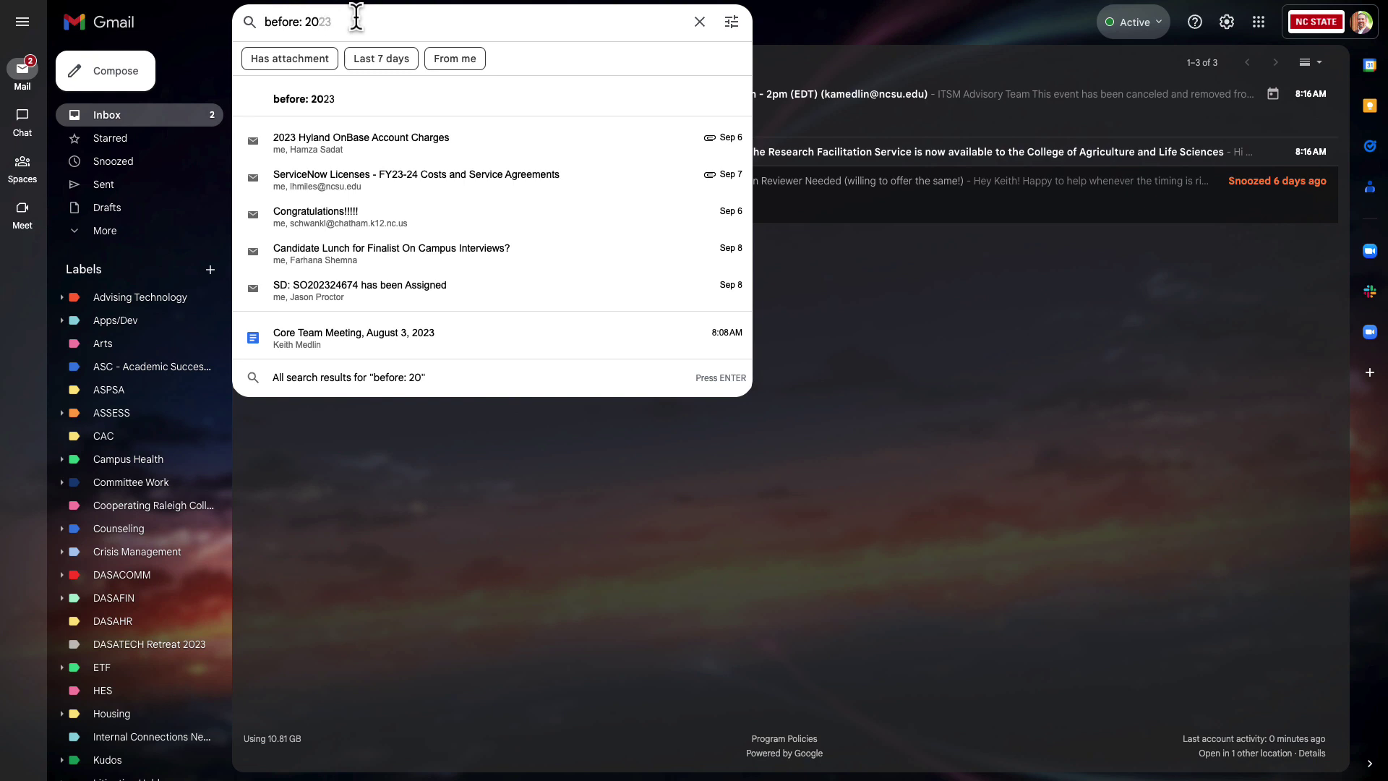
{"action": "type", "text": "21-01-01"}
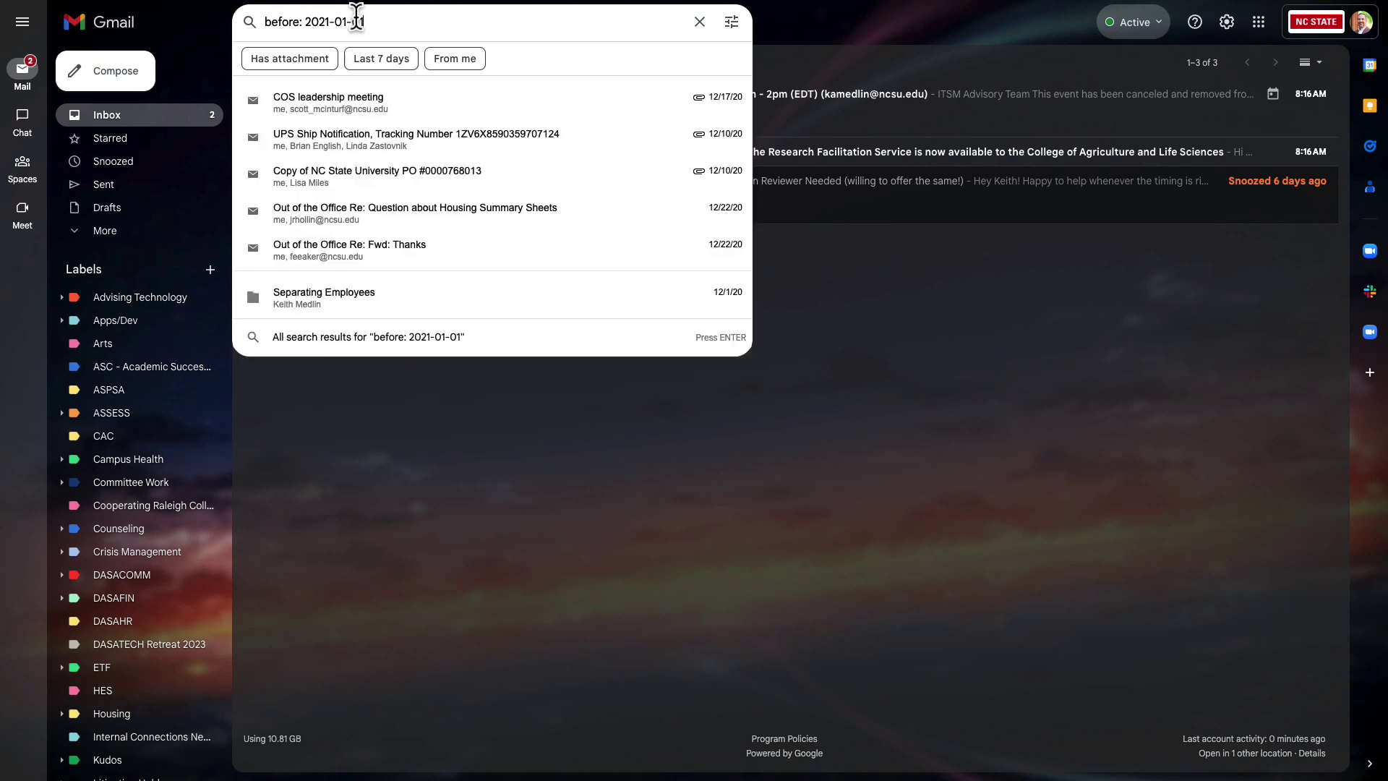
{"action": "key", "text": "Return"}
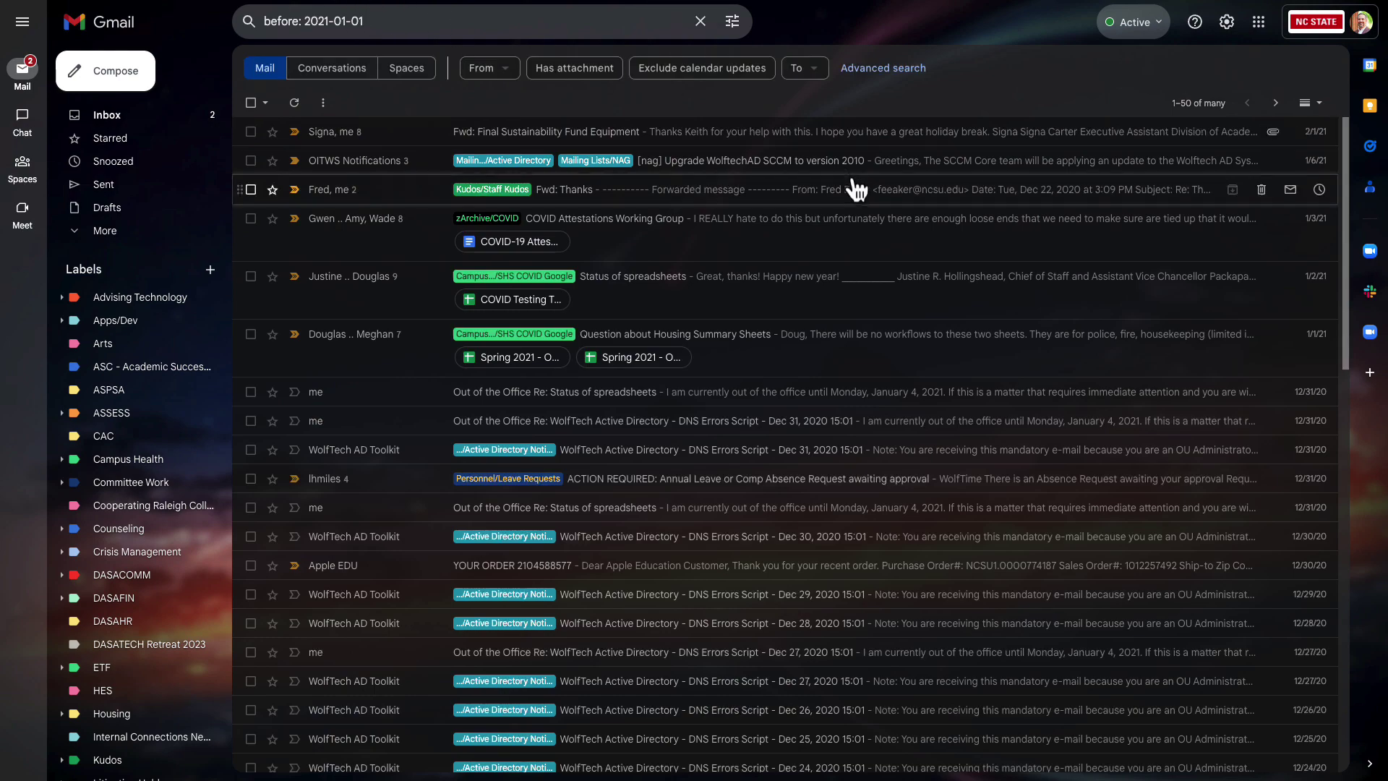
{"action": "scroll", "coordinate": [857, 190], "scroll_direction": "down", "scroll_amount": 15}
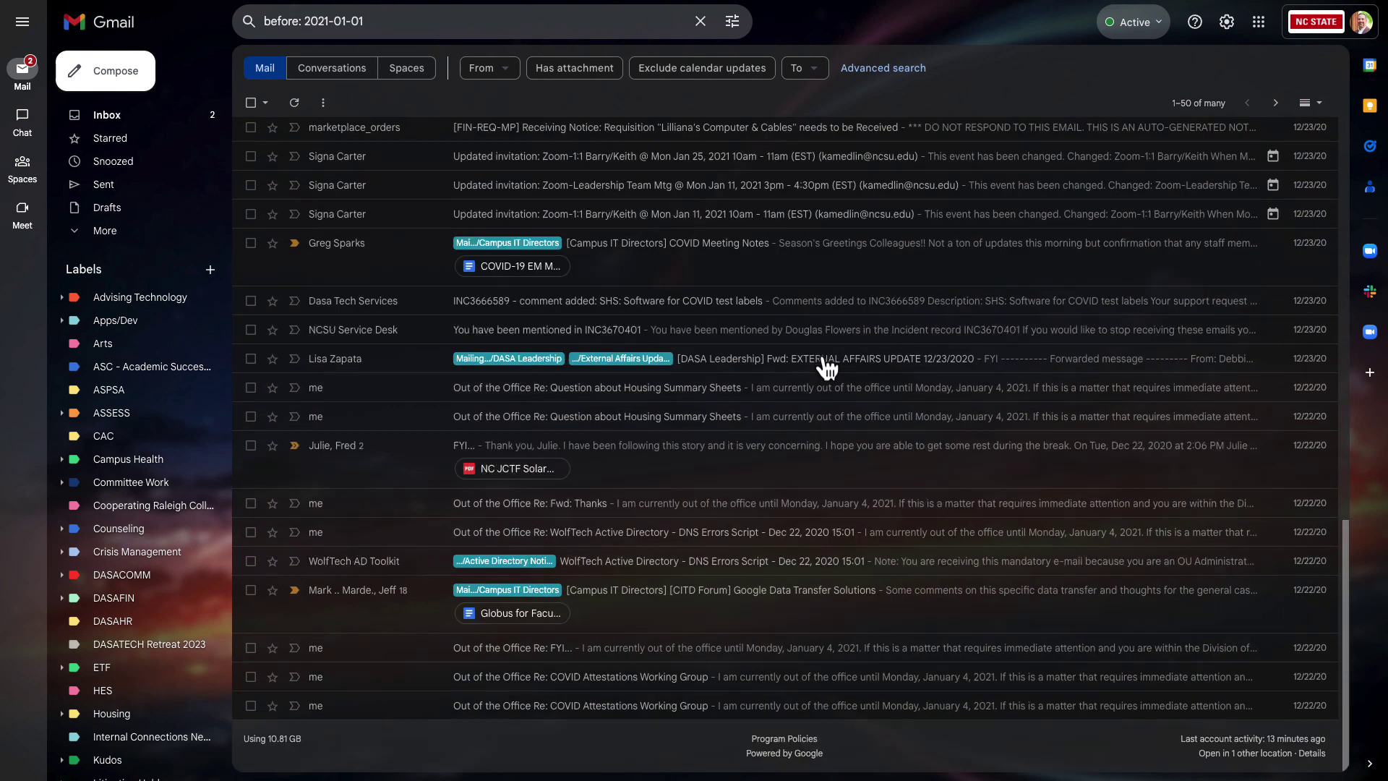
{"action": "scroll", "coordinate": [827, 372], "scroll_direction": "up", "scroll_amount": 6}
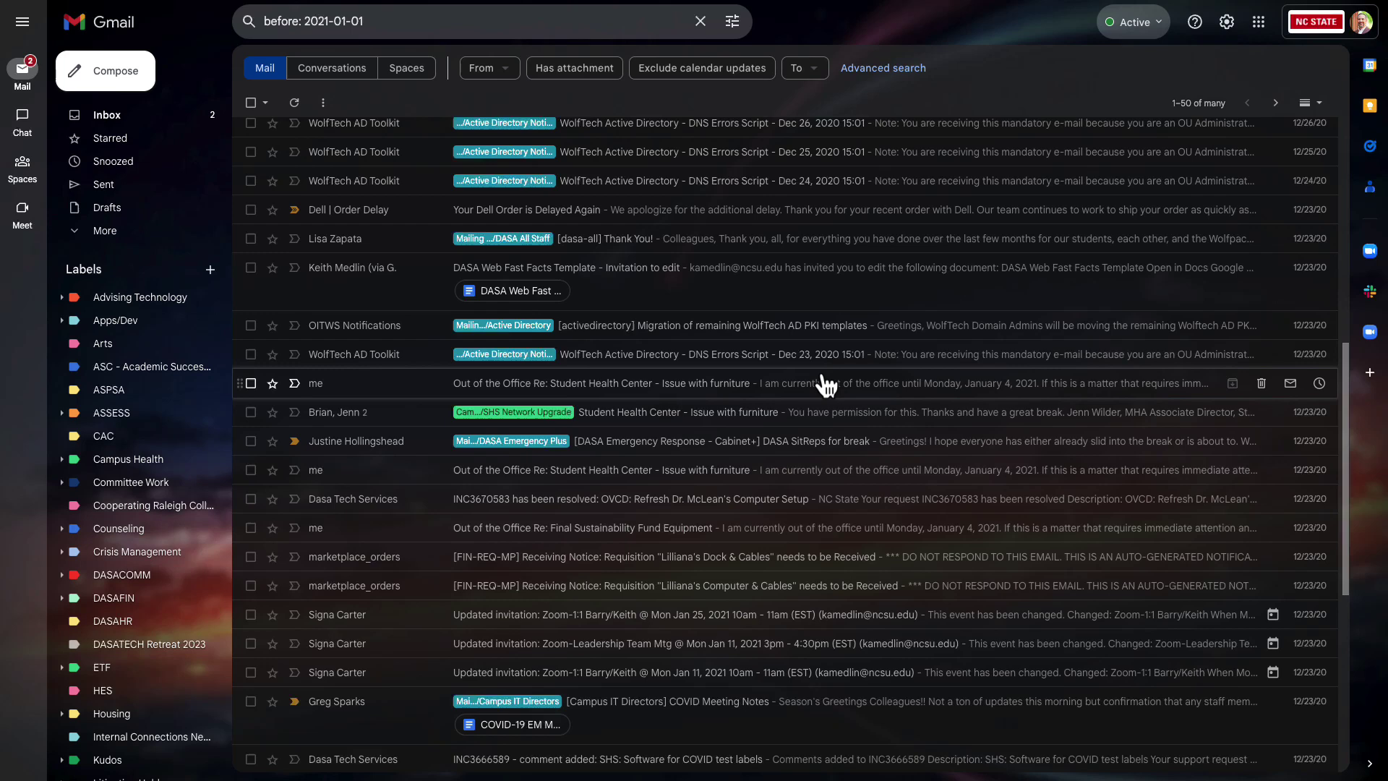
{"action": "scroll", "coordinate": [824, 385], "scroll_direction": "up", "scroll_amount": 10}
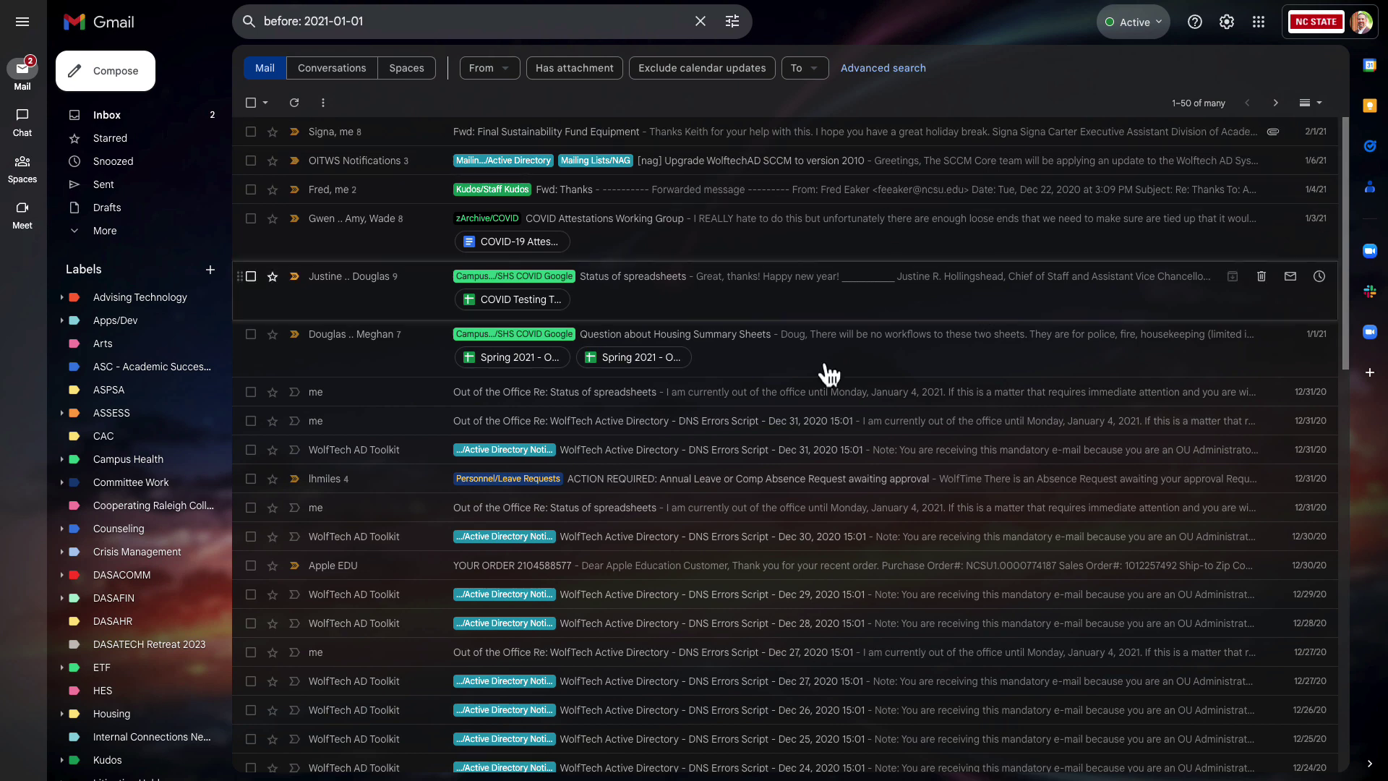
- Open the newest result, then go back to the 'before: 2021-01-01' results and scroll the list
{"action": "left_click", "coordinate": [744, 142]}
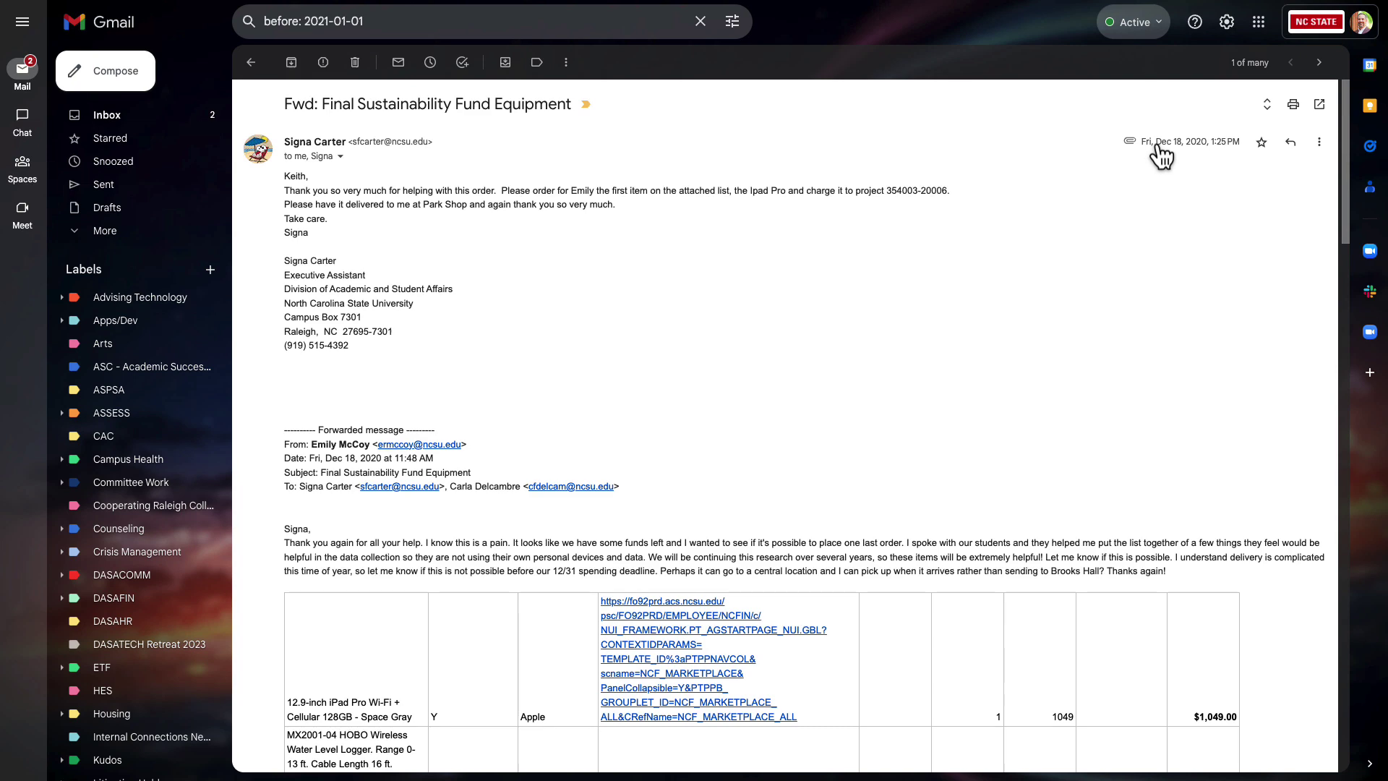
{"action": "left_click", "coordinate": [250, 63]}
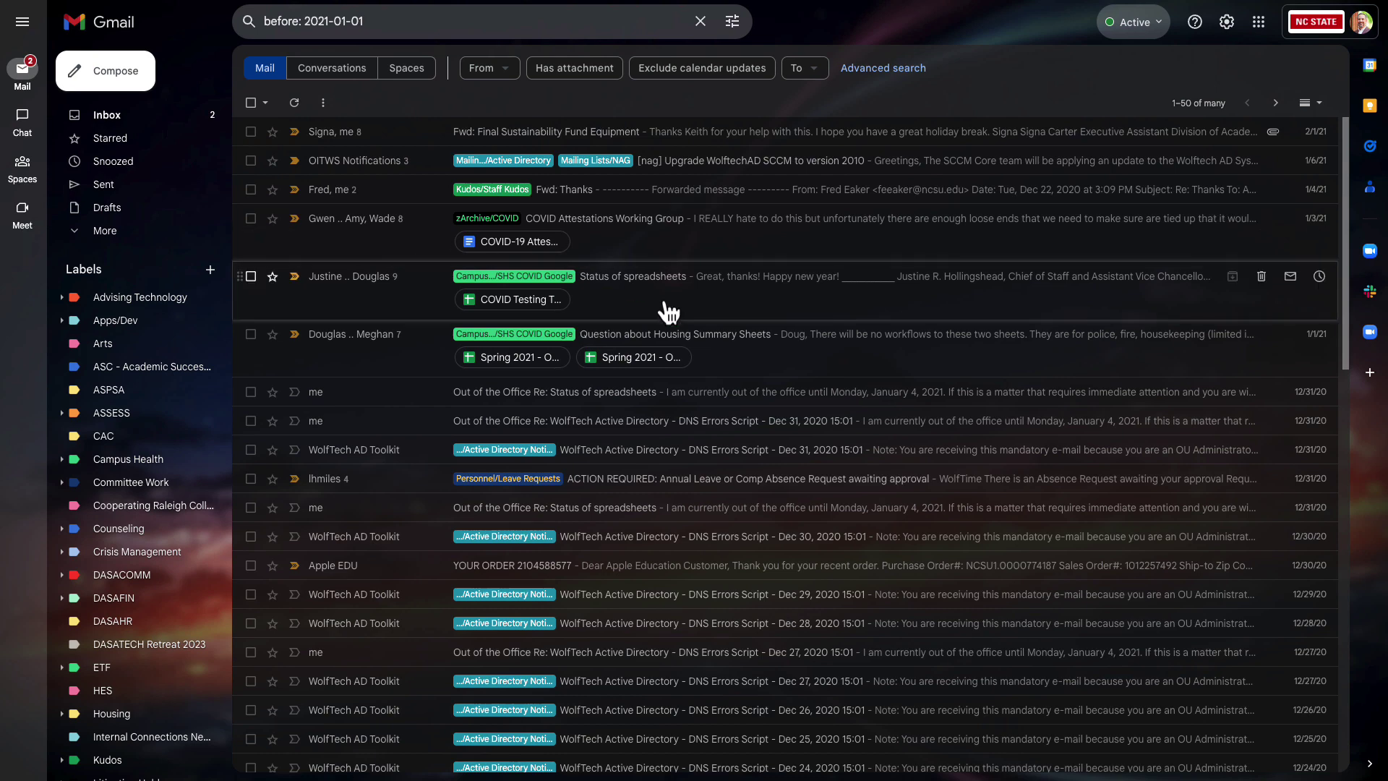
{"action": "scroll", "coordinate": [636, 354], "scroll_direction": "down", "scroll_amount": 12}
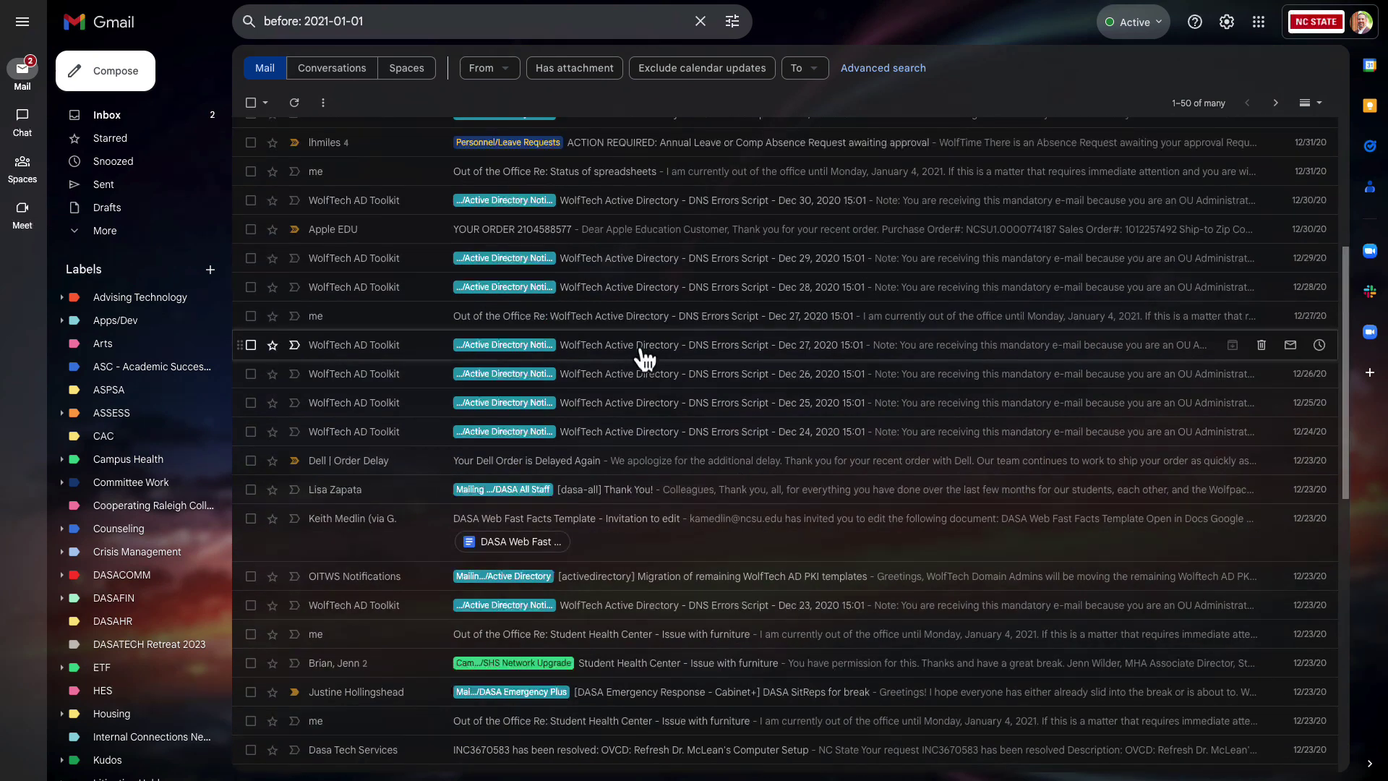
{"action": "scroll", "coordinate": [638, 366], "scroll_direction": "down", "scroll_amount": 2}
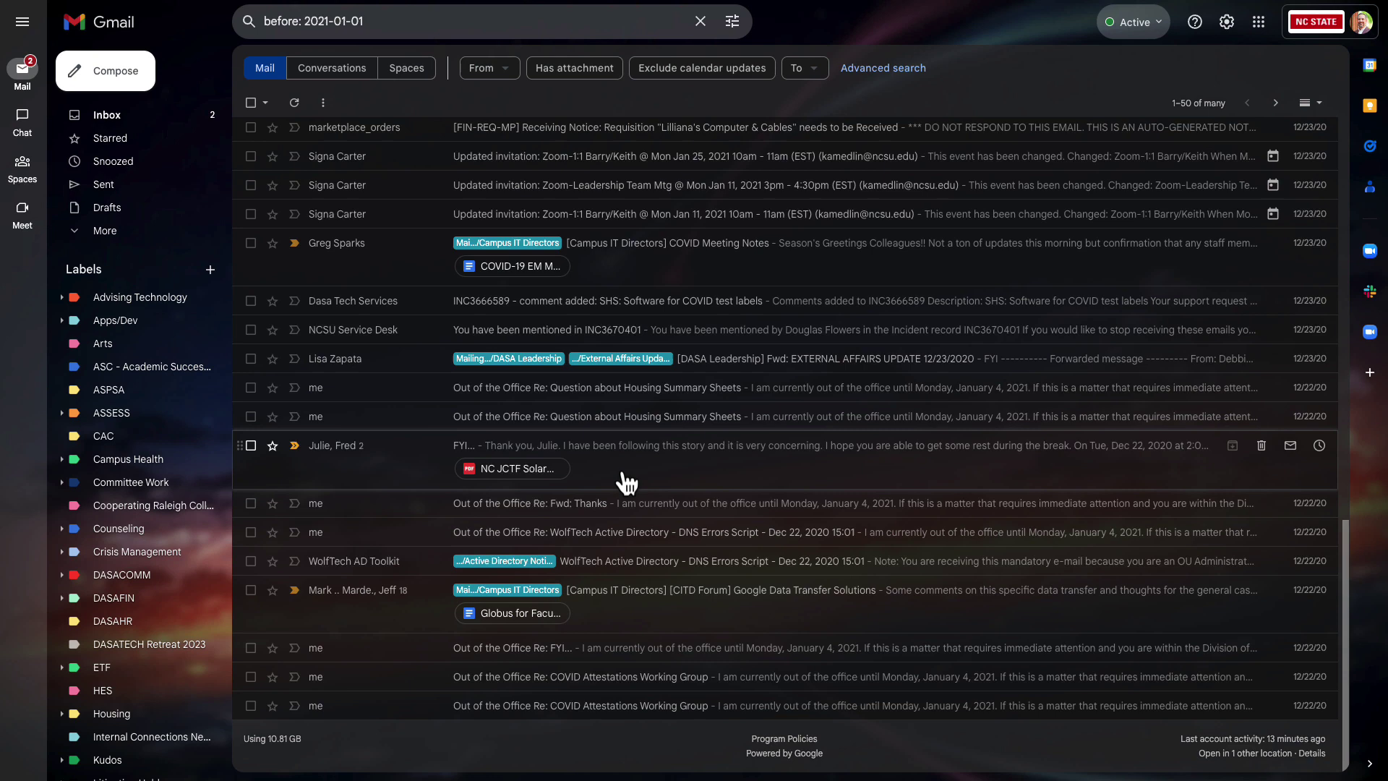
{"action": "scroll", "coordinate": [623, 481], "scroll_direction": "up", "scroll_amount": 15}
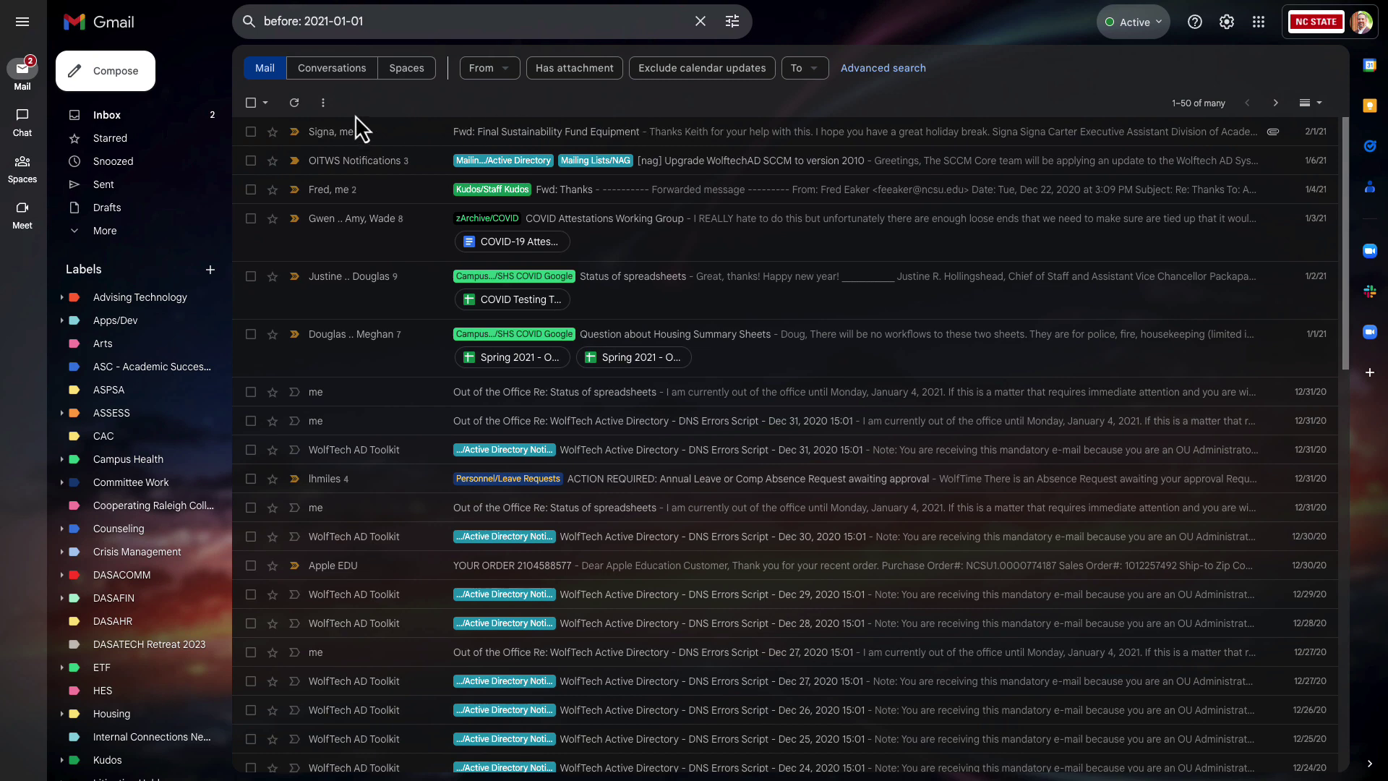
- Select every conversation matching 'before: 2021-01-01' and bring up the Labels list
{"action": "left_click", "coordinate": [250, 103]}
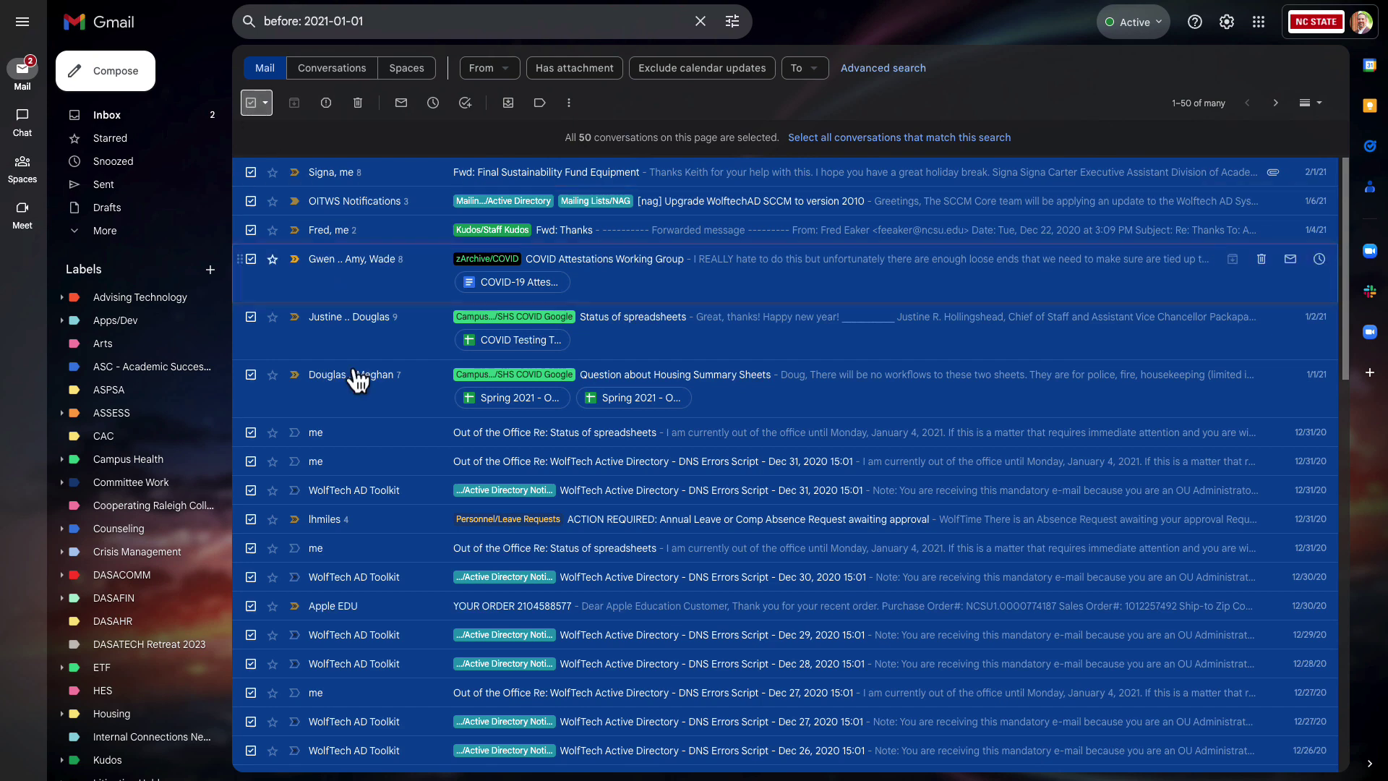
{"action": "left_click", "coordinate": [1214, 111]}
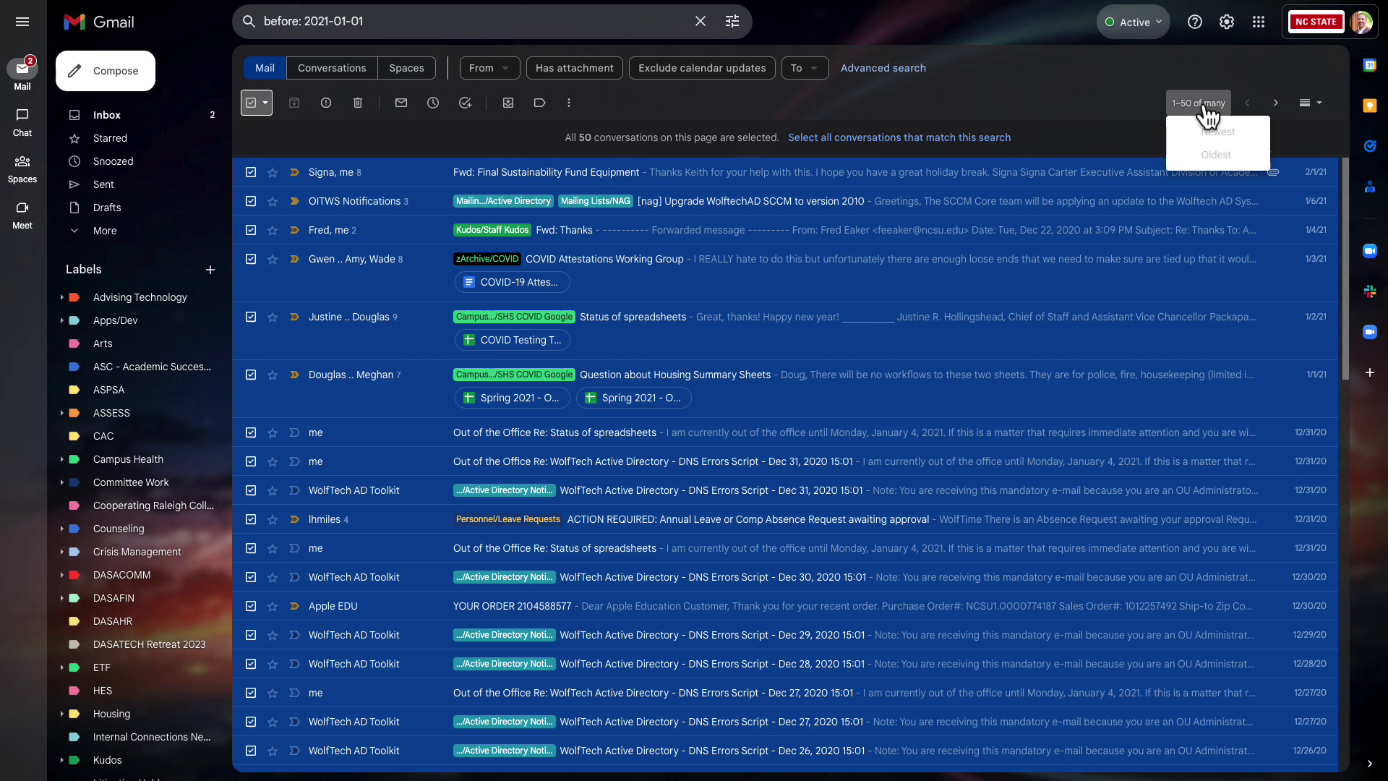
{"action": "left_click", "coordinate": [1251, 90]}
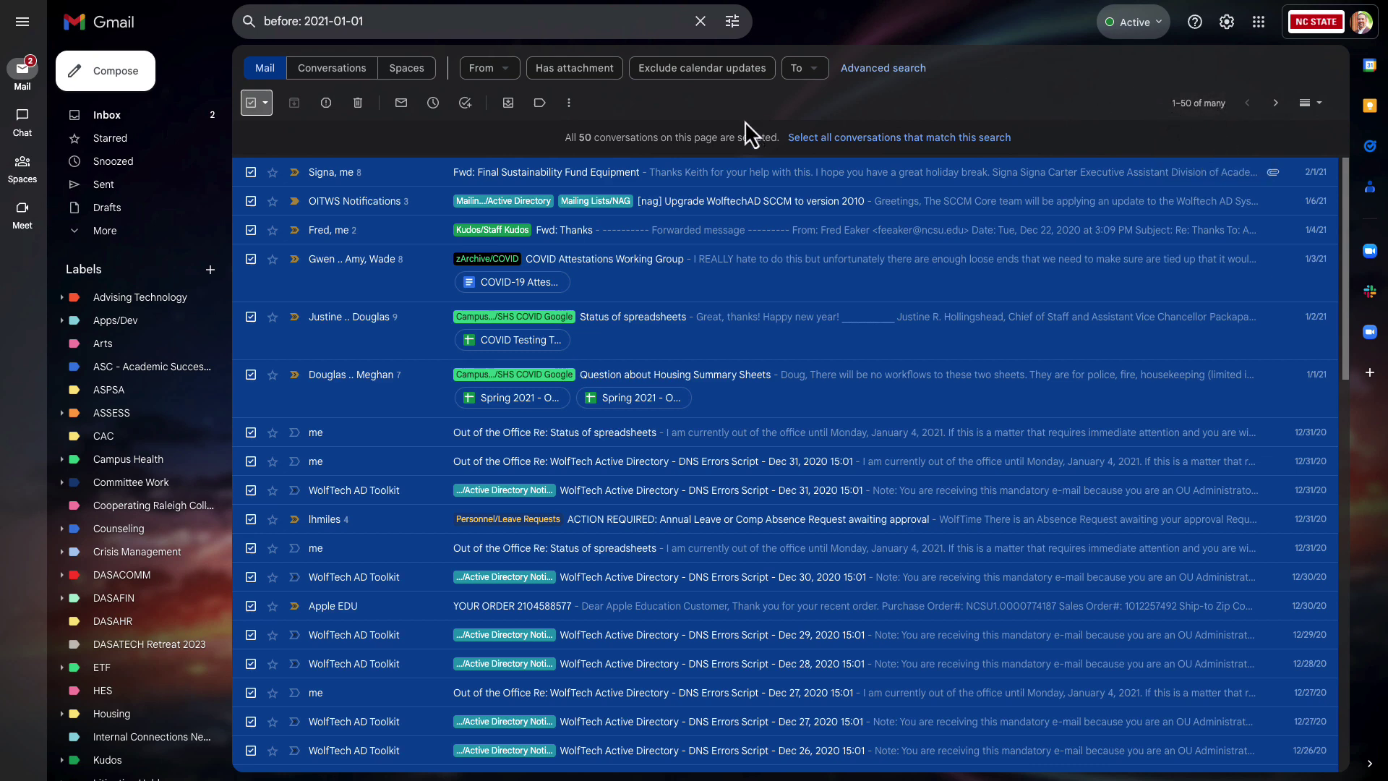
{"action": "left_click", "coordinate": [883, 139]}
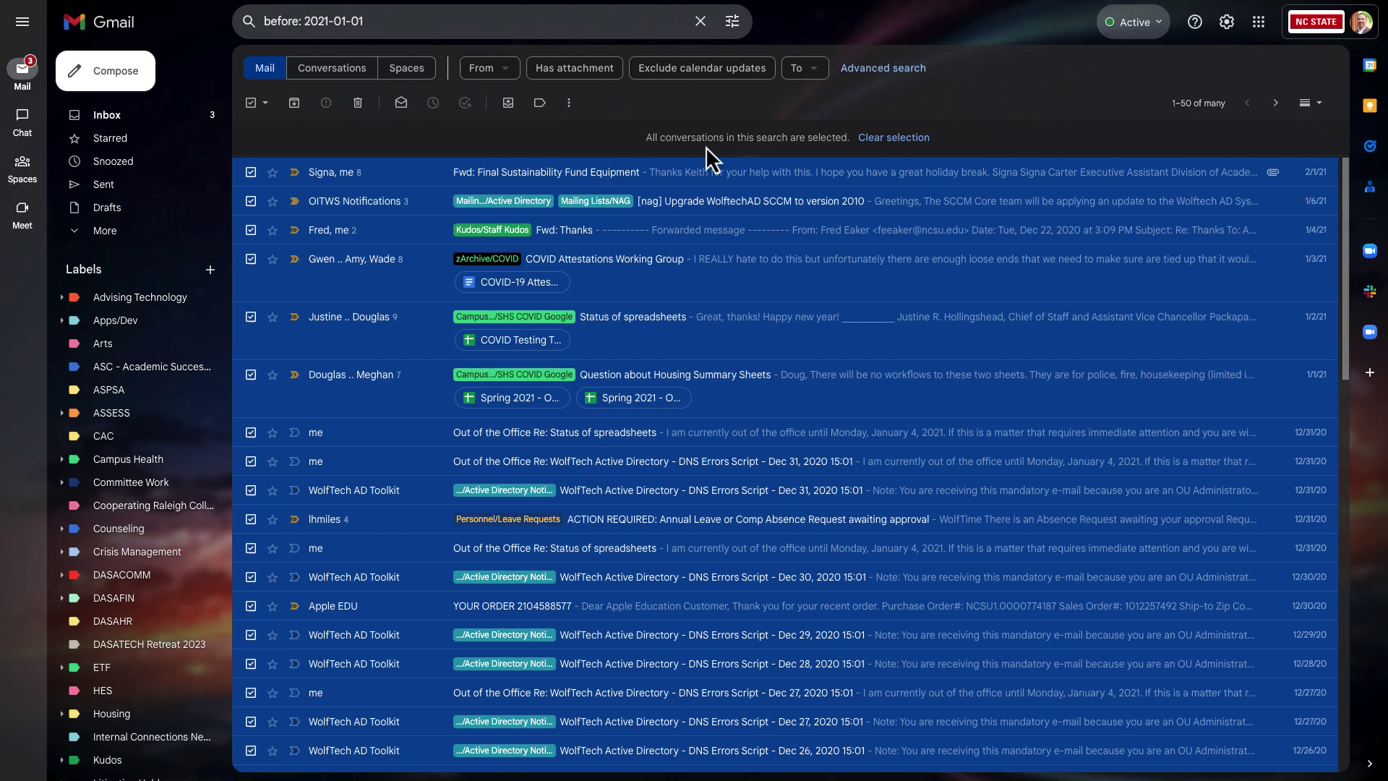
{"action": "left_click", "coordinate": [540, 103]}
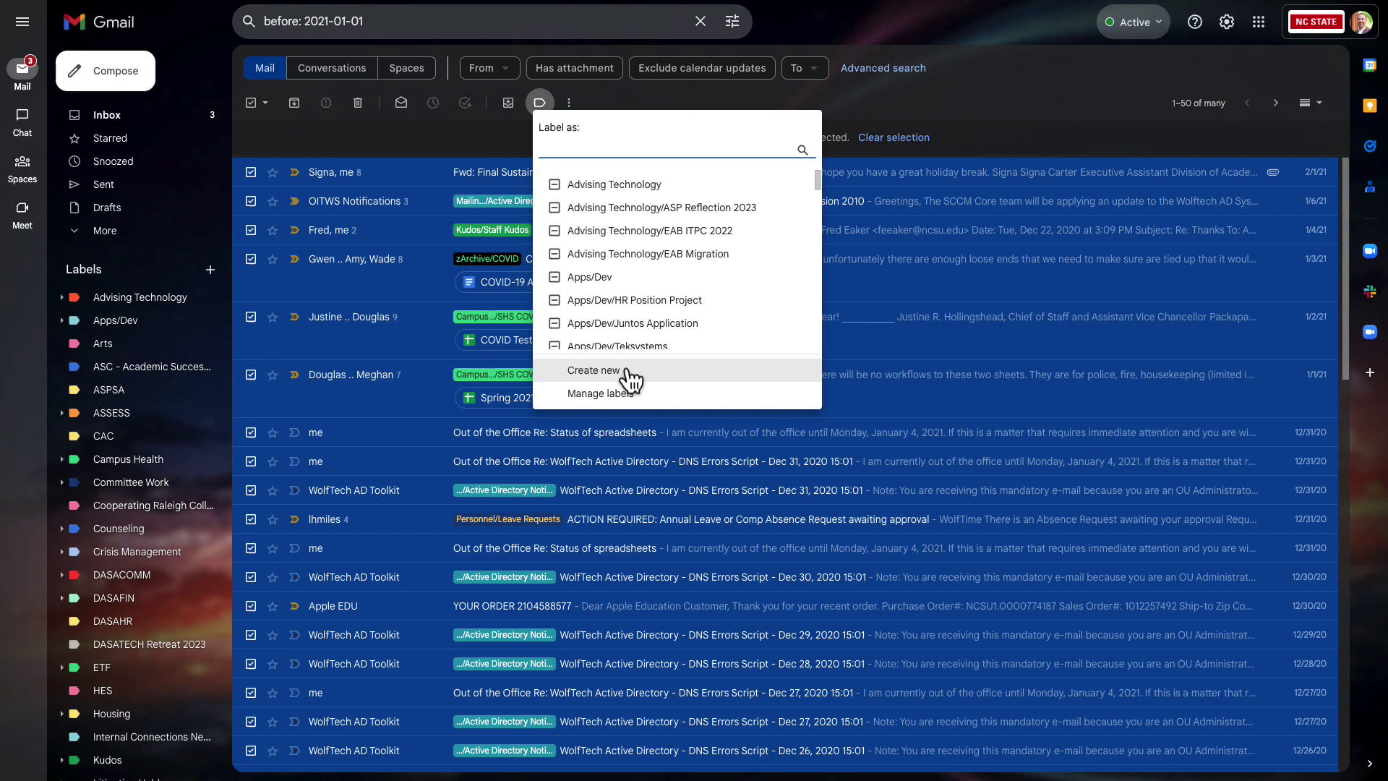
- Create a 'Before 2021-01-01' label and confirm applying it to all matching conversations
{"action": "left_click", "coordinate": [664, 381]}
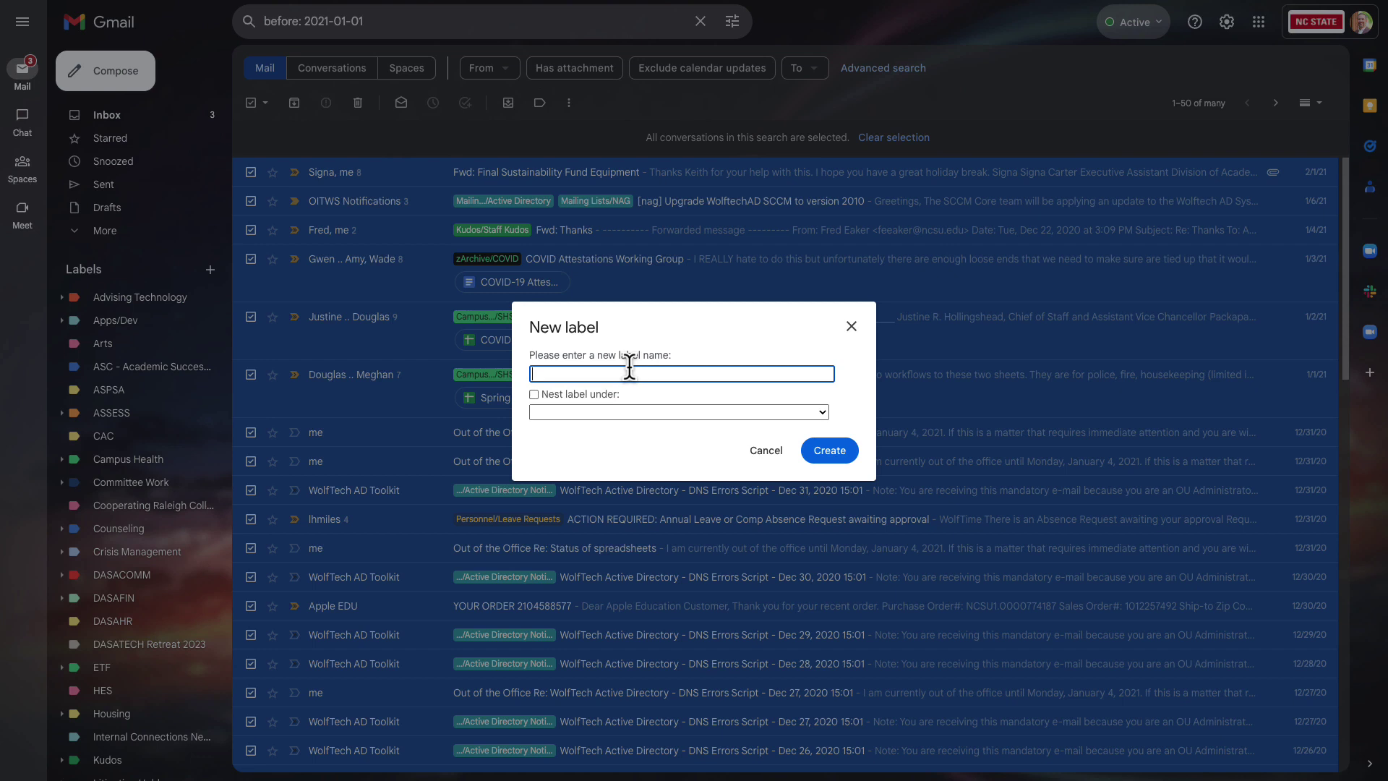
{"action": "type", "text": "Before"}
{"action": "type", "text": "21-01-01"}
{"action": "left_click", "coordinate": [830, 451]}
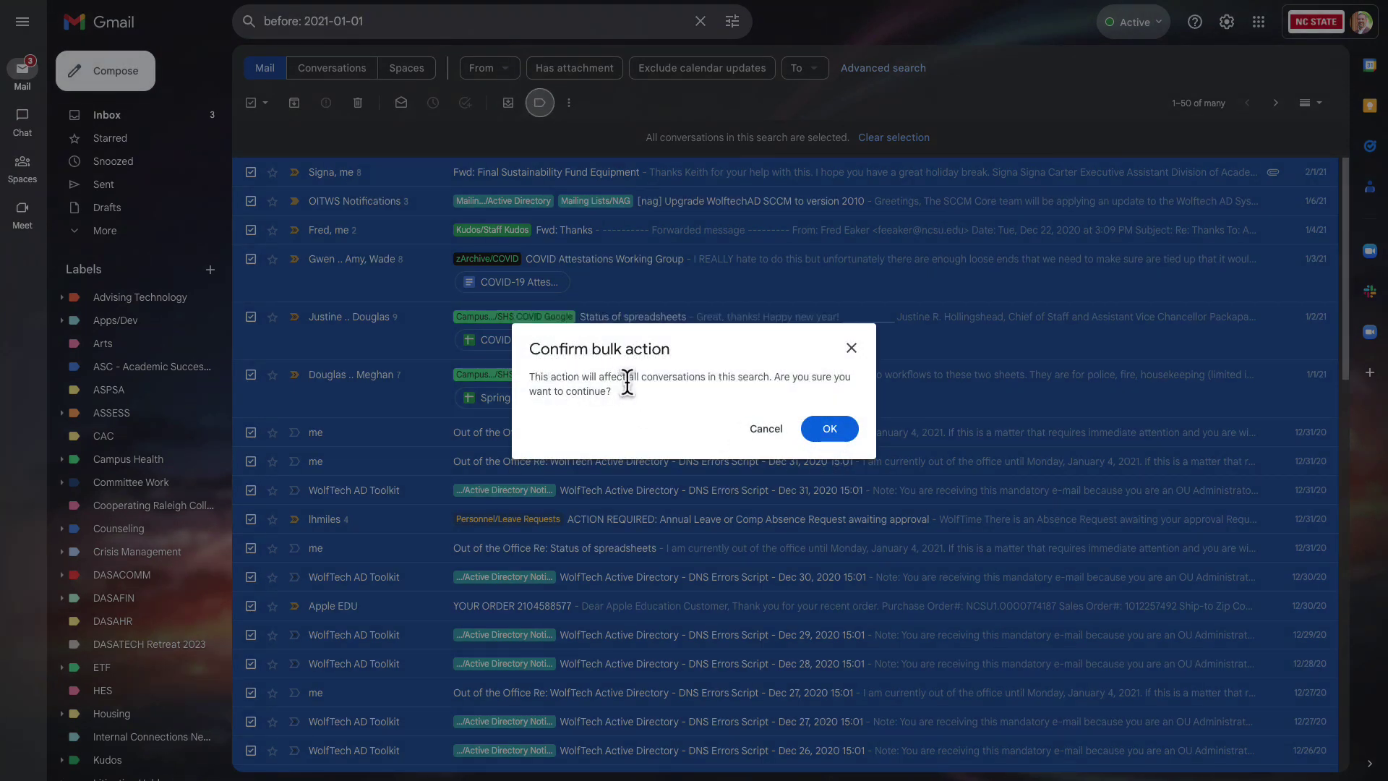
{"action": "left_click", "coordinate": [831, 430]}
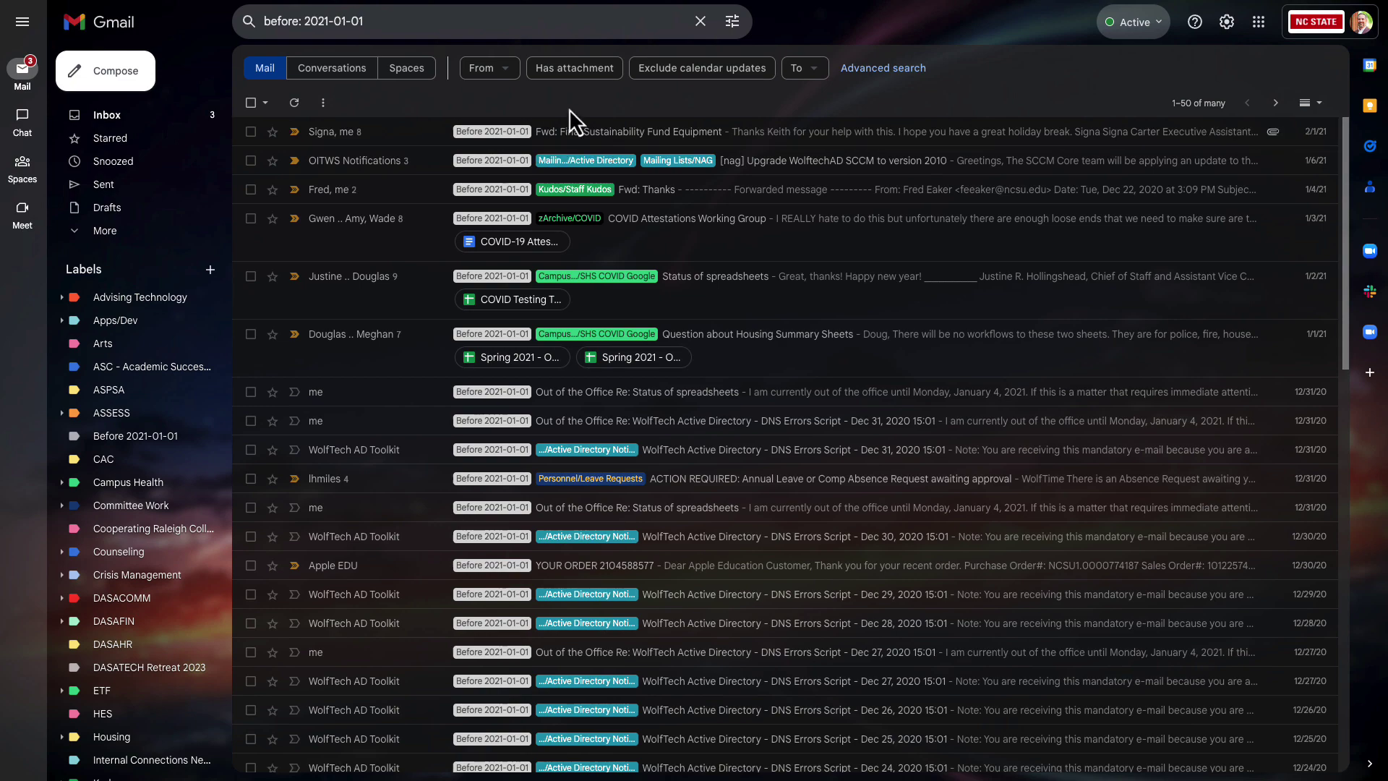
- Open the 'Fwd: Final Sustainability Fund Equipment' email and jump to its Before 2021-01-01 label's 5,738 conversations
{"action": "scroll", "coordinate": [517, 486], "scroll_direction": "down", "scroll_amount": 13}
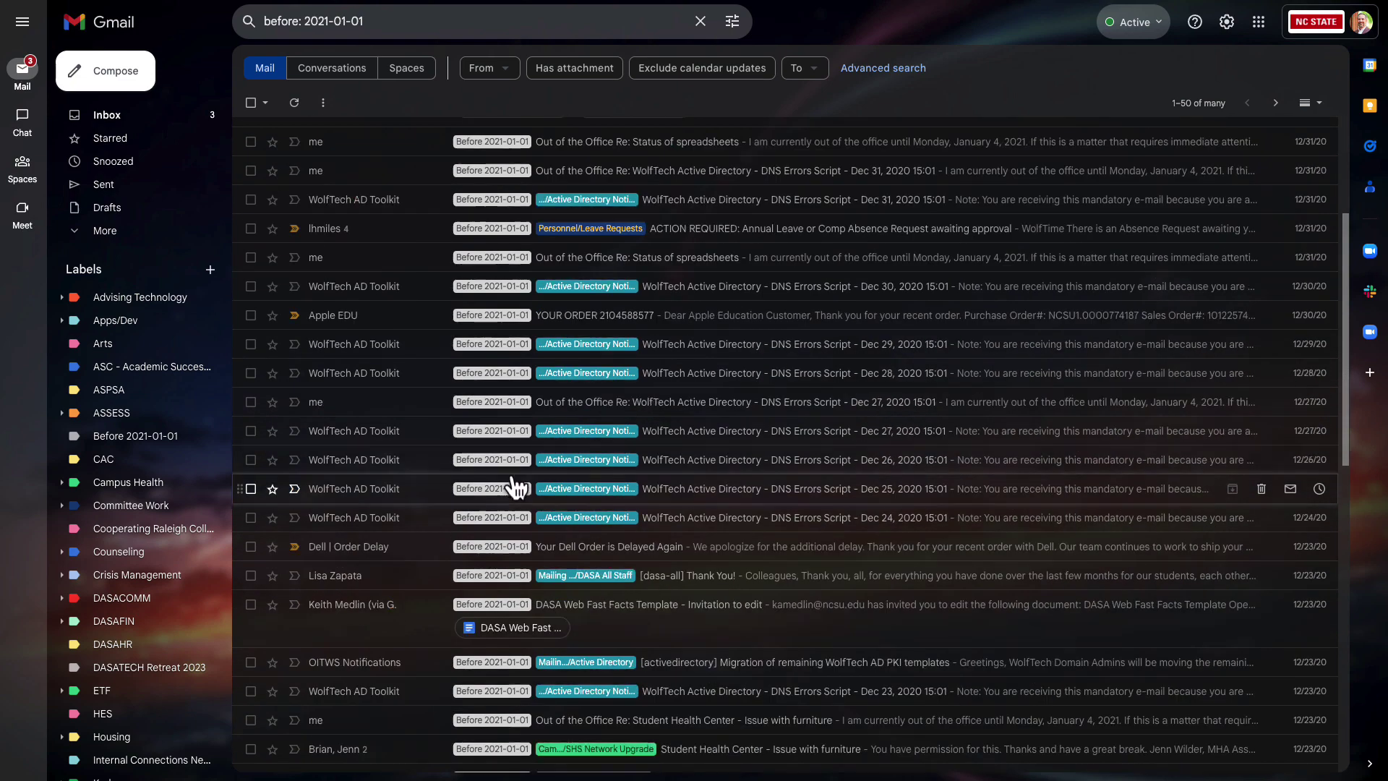
{"action": "scroll", "coordinate": [513, 506], "scroll_direction": "down", "scroll_amount": 5}
{"action": "scroll", "coordinate": [511, 523], "scroll_direction": "up", "scroll_amount": 15}
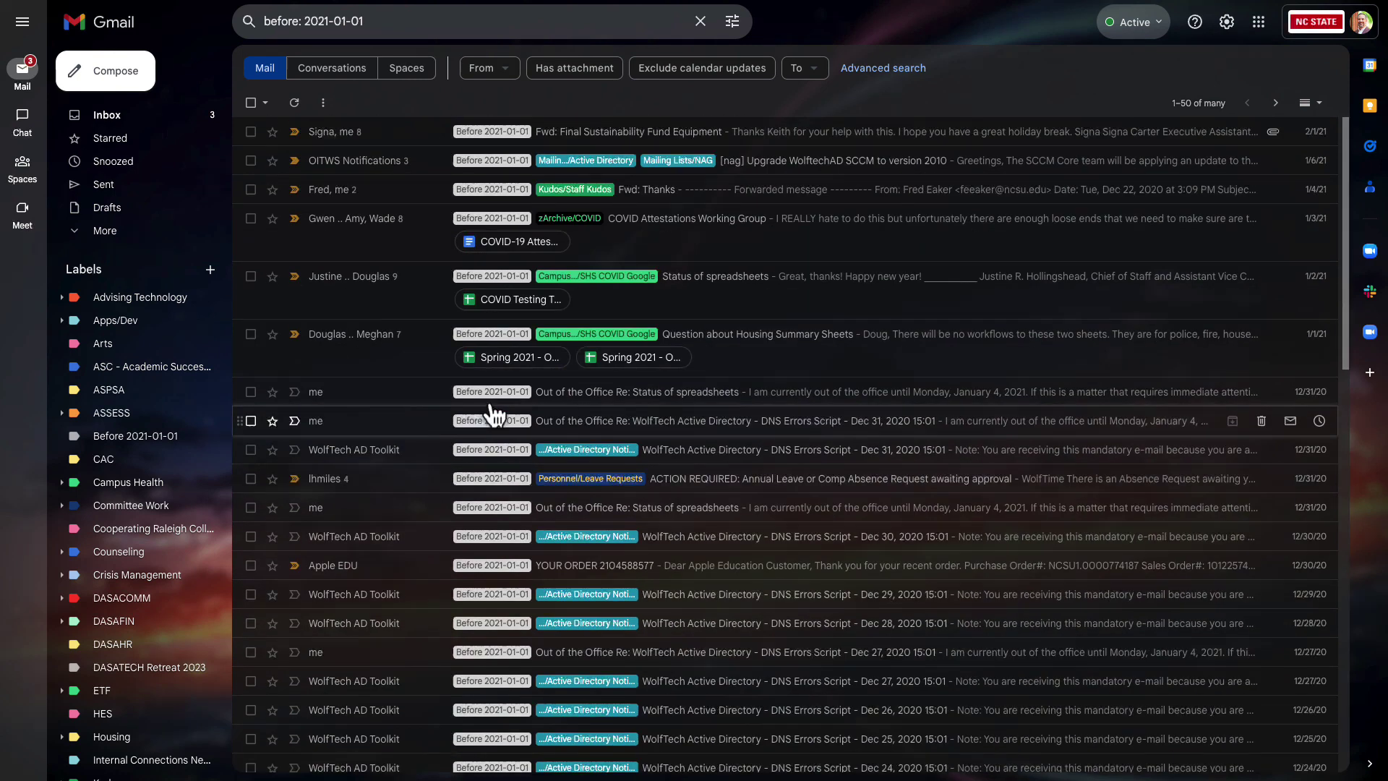
{"action": "left_click", "coordinate": [499, 137]}
{"action": "left_click", "coordinate": [253, 67]}
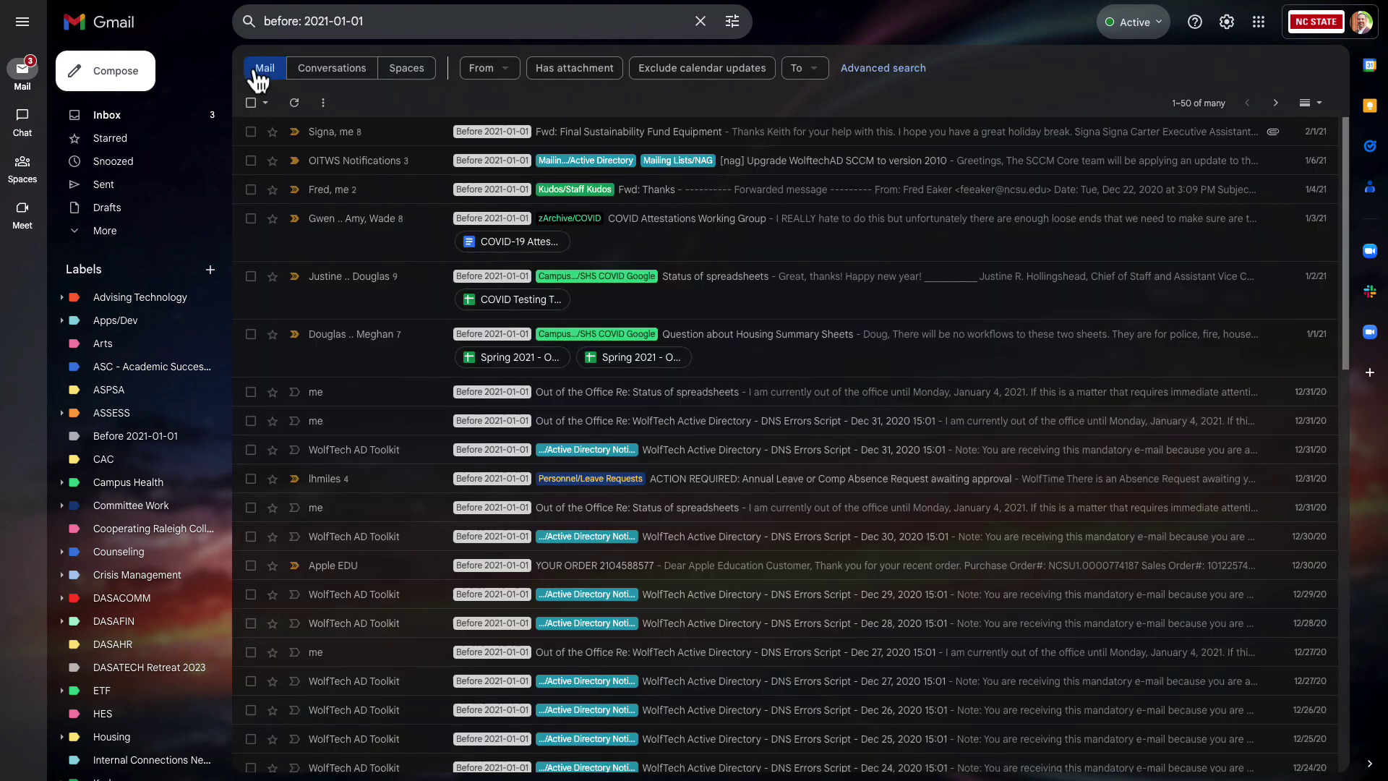
{"action": "left_click", "coordinate": [514, 137]}
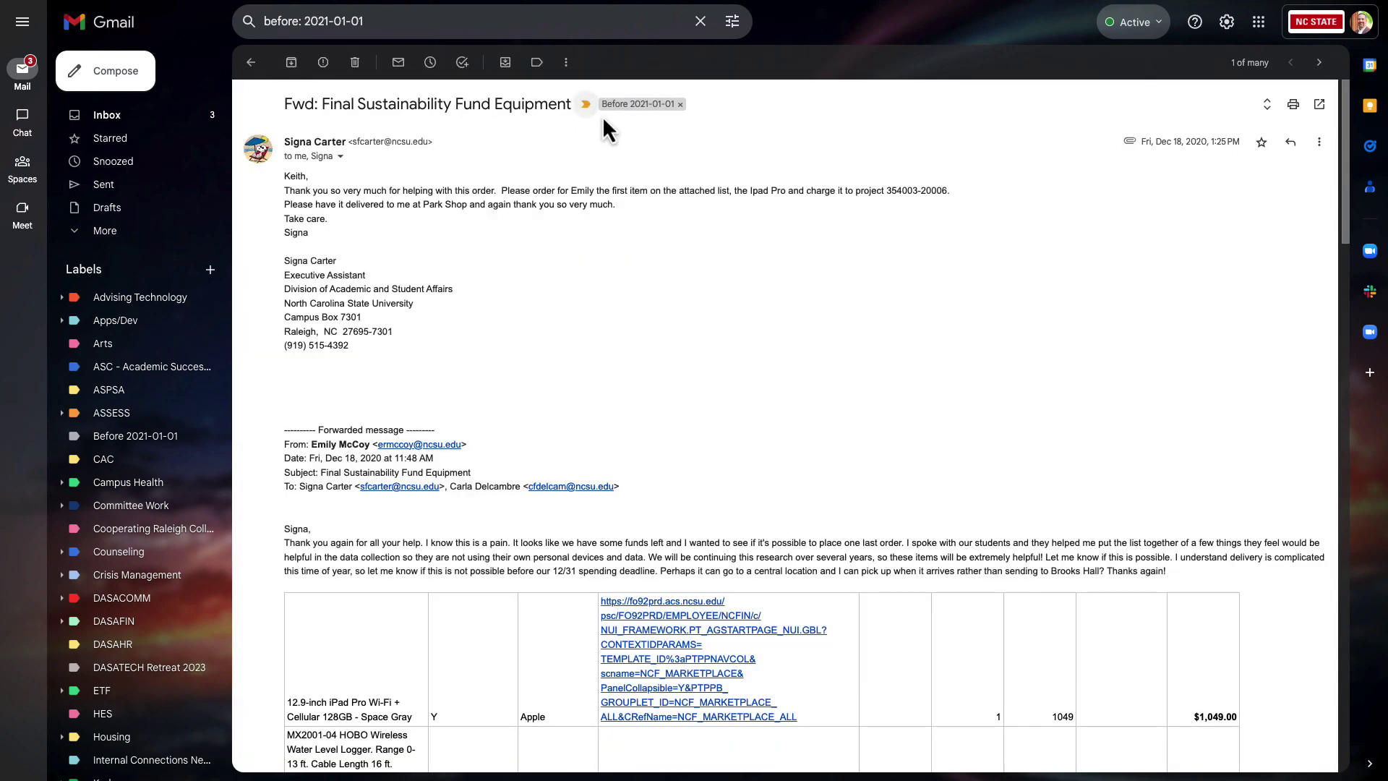
{"action": "left_click", "coordinate": [642, 107]}
{"action": "scroll", "coordinate": [419, 274], "scroll_direction": "down", "scroll_amount": 1}
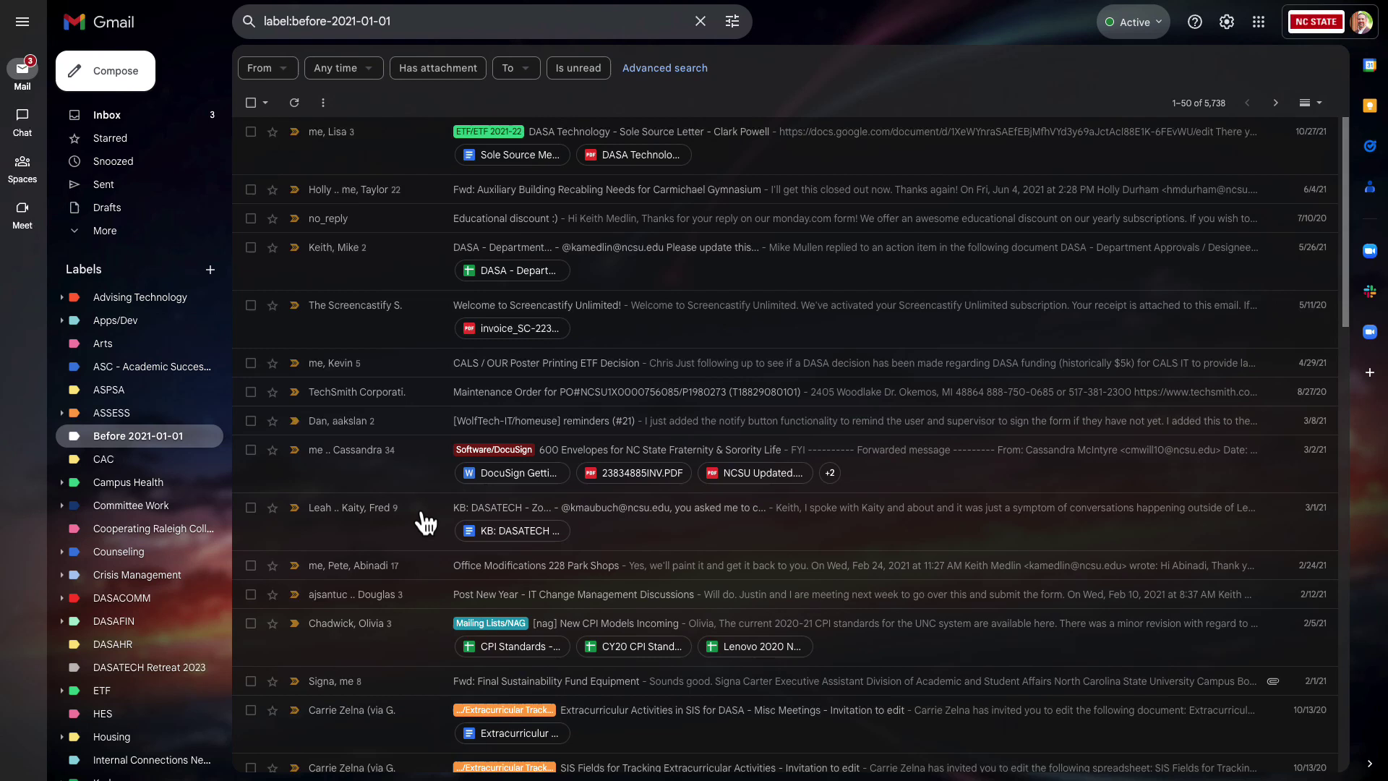
- Check the Newest/Oldest sort options for the label's mail, then dismiss them
{"action": "left_click", "coordinate": [1198, 103]}
{"action": "left_click", "coordinate": [1065, 101]}
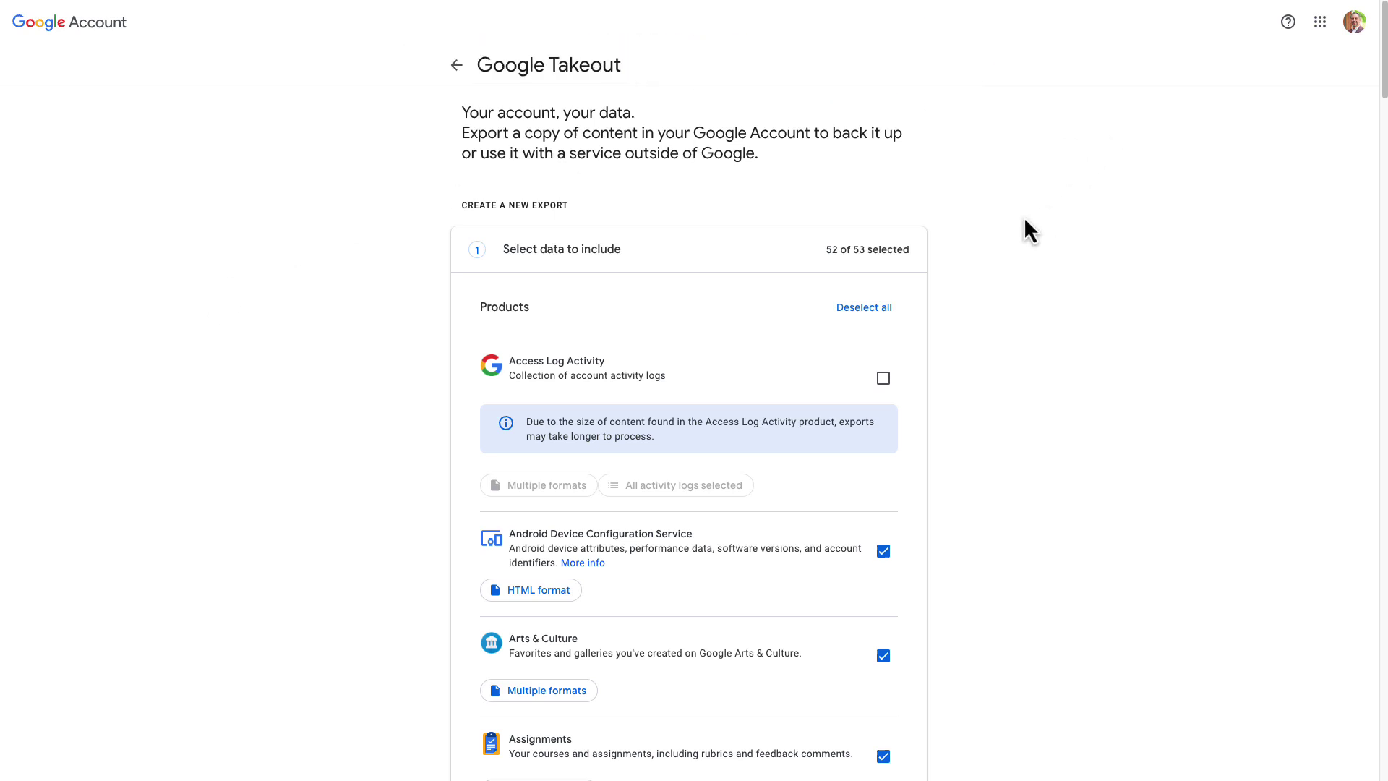
- Deselect all Takeout products, then select only Mail, leaving 1 of 53 selected
{"action": "left_click", "coordinate": [866, 316]}
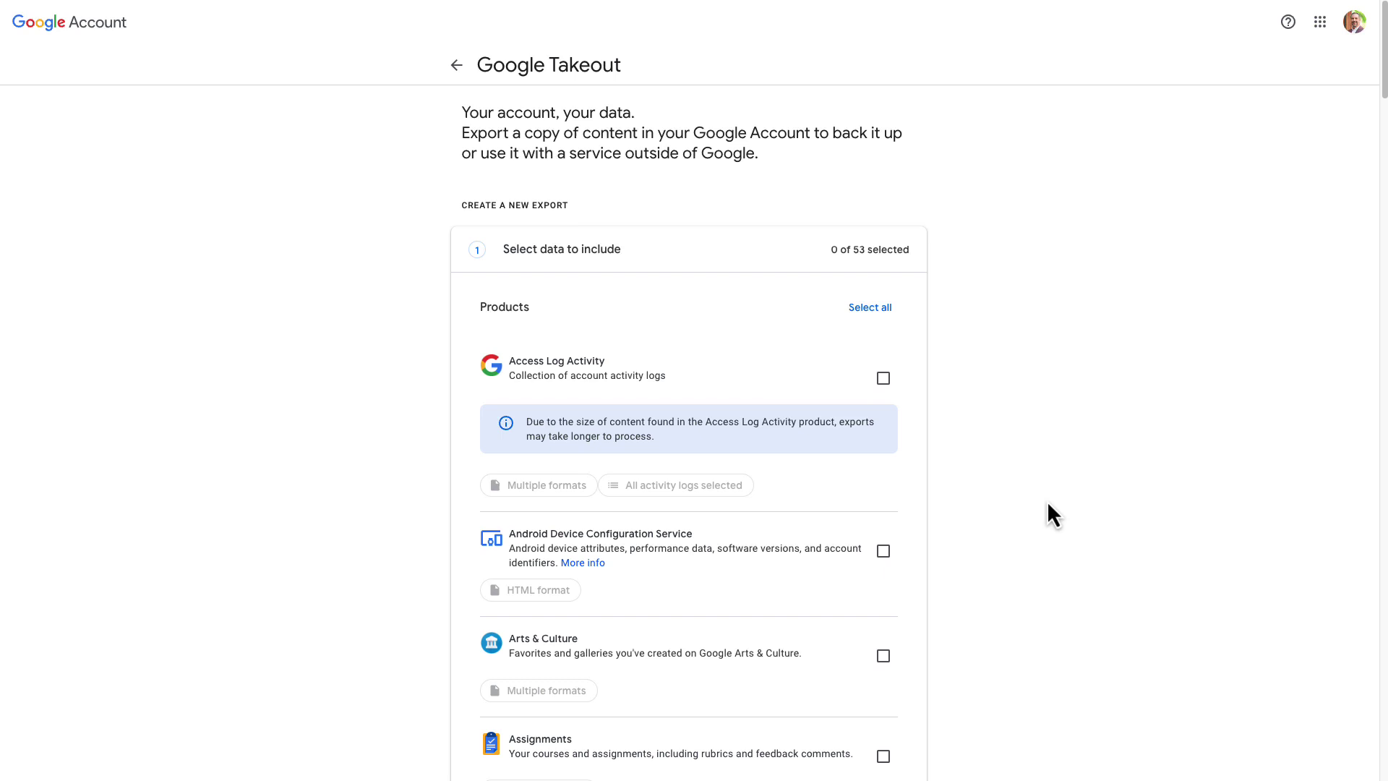
{"action": "scroll", "coordinate": [940, 328], "scroll_direction": "down", "scroll_amount": 6}
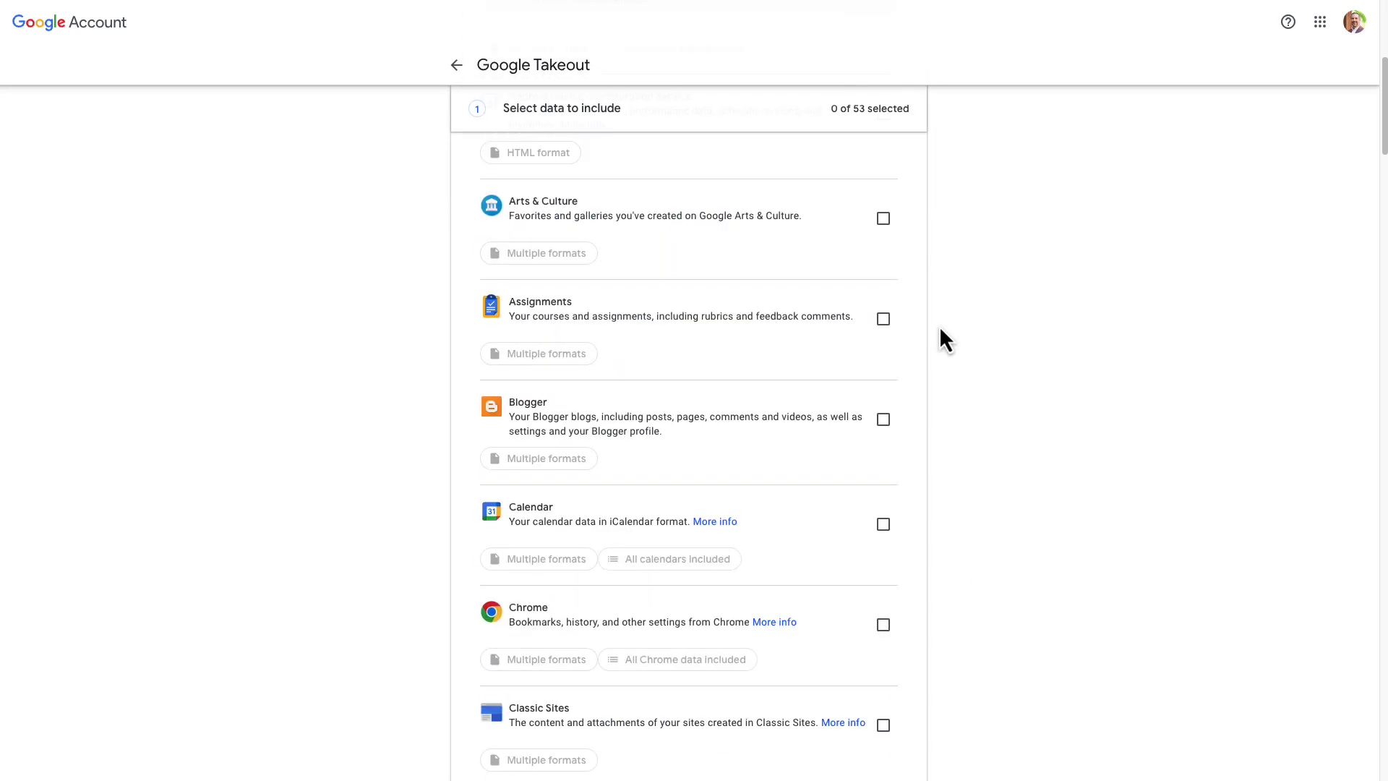
{"action": "scroll", "coordinate": [939, 329], "scroll_direction": "down", "scroll_amount": 8}
{"action": "scroll", "coordinate": [940, 329], "scroll_direction": "down", "scroll_amount": 12}
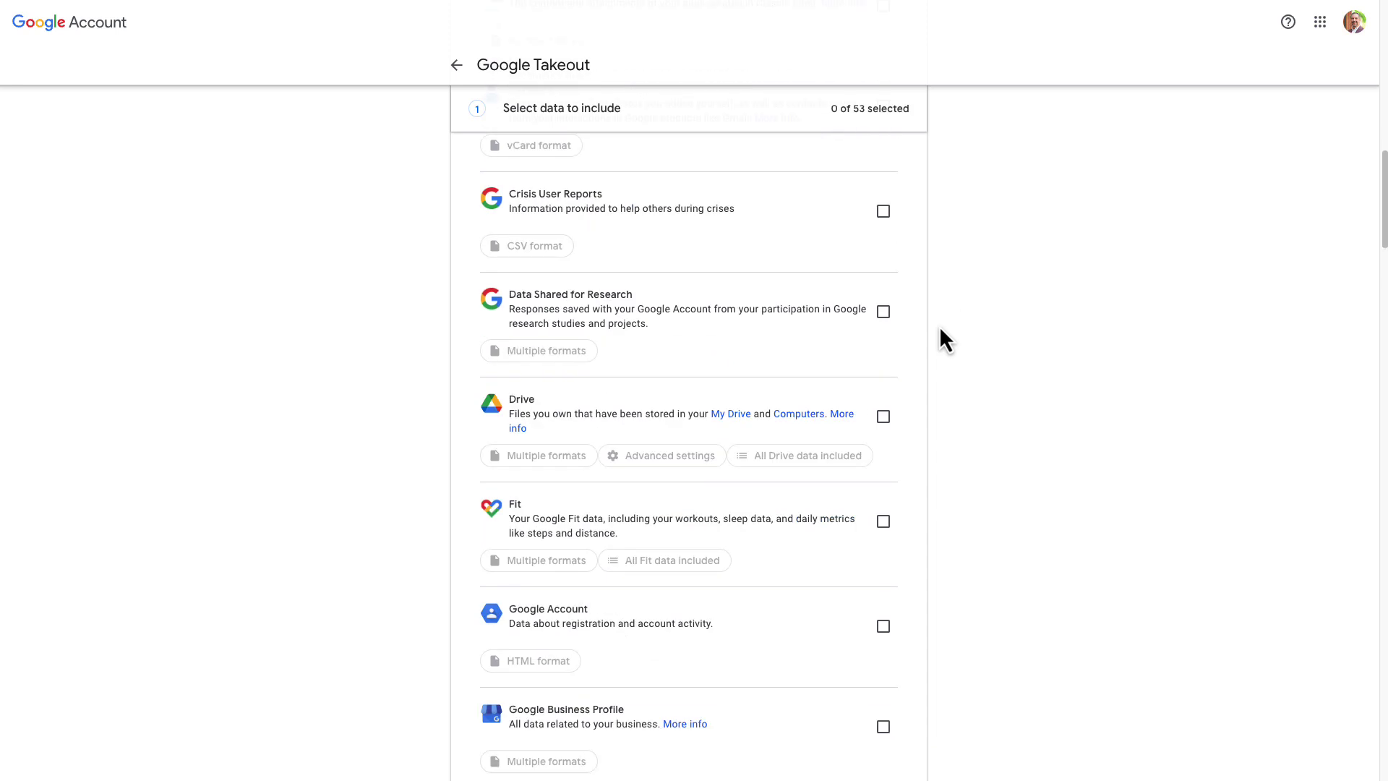
{"action": "scroll", "coordinate": [939, 329], "scroll_direction": "down", "scroll_amount": 12}
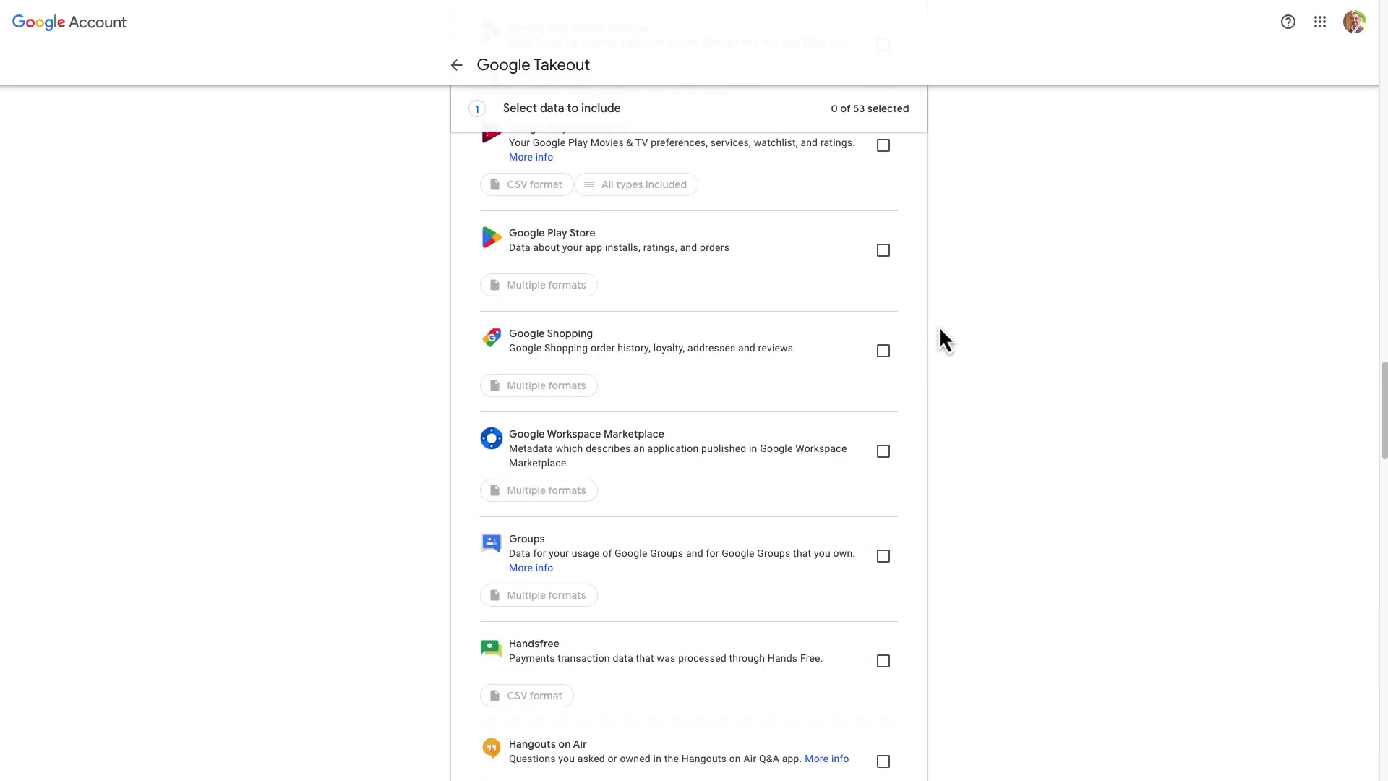
{"action": "scroll", "coordinate": [938, 326], "scroll_direction": "down", "scroll_amount": 6}
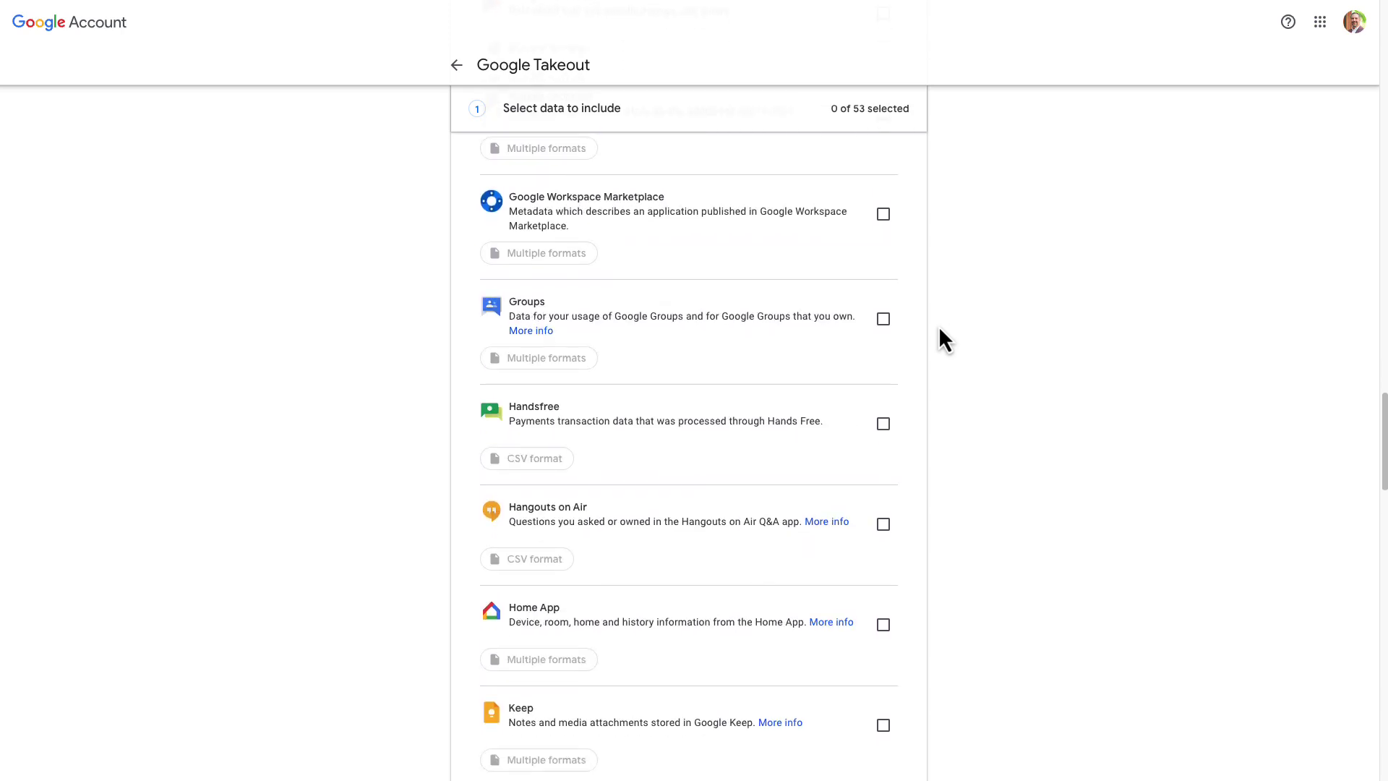
{"action": "scroll", "coordinate": [938, 326], "scroll_direction": "down", "scroll_amount": 6}
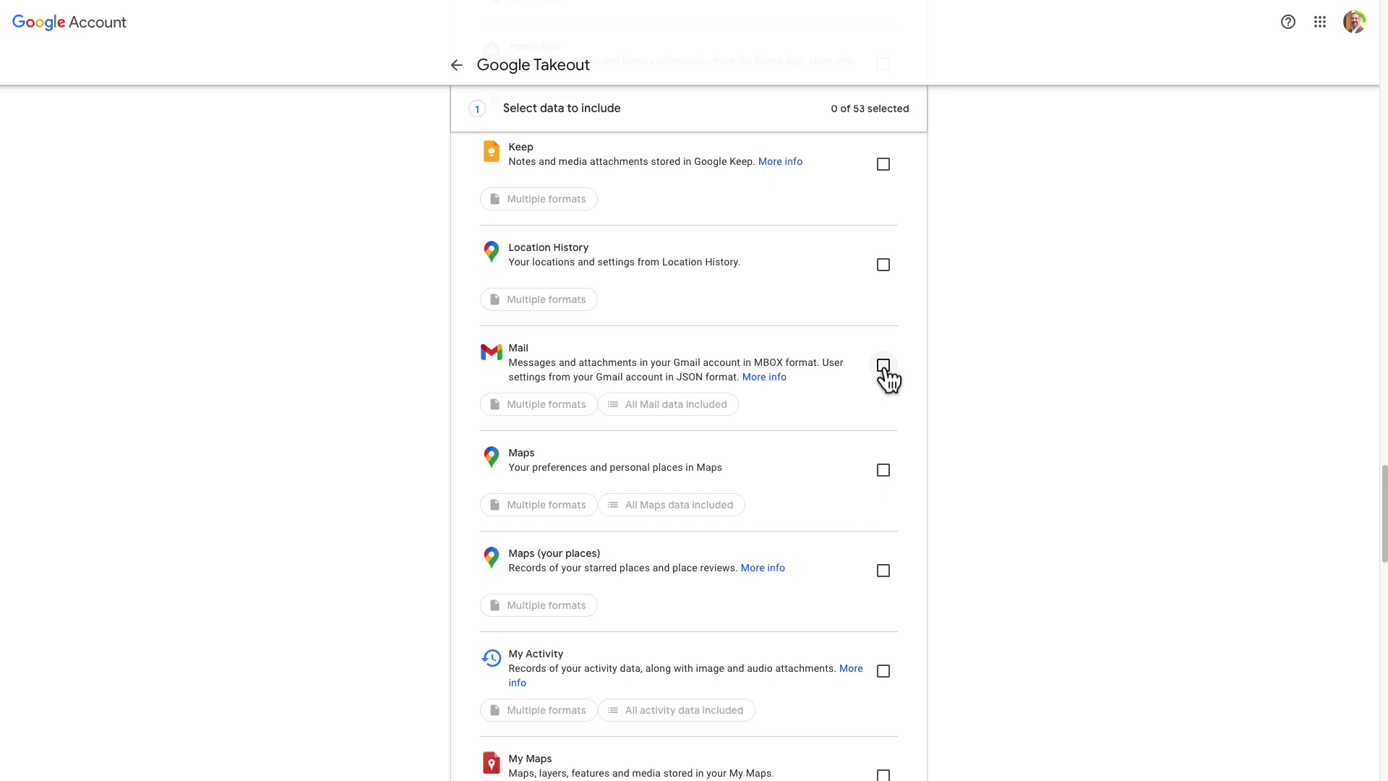
{"action": "left_click", "coordinate": [883, 366]}
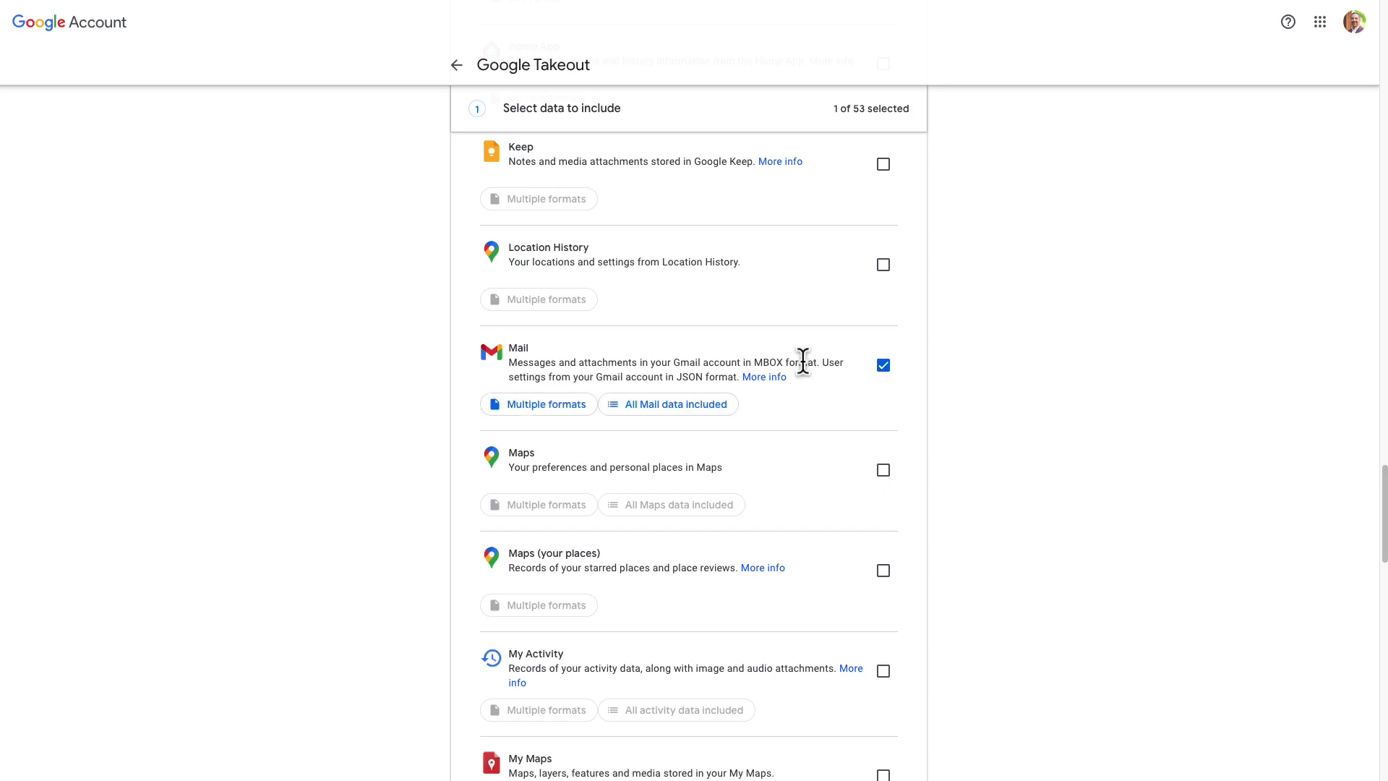
- In the Mail label options, untick 'Include all messages in Mail' and the Archived label
{"action": "left_click", "coordinate": [662, 409]}
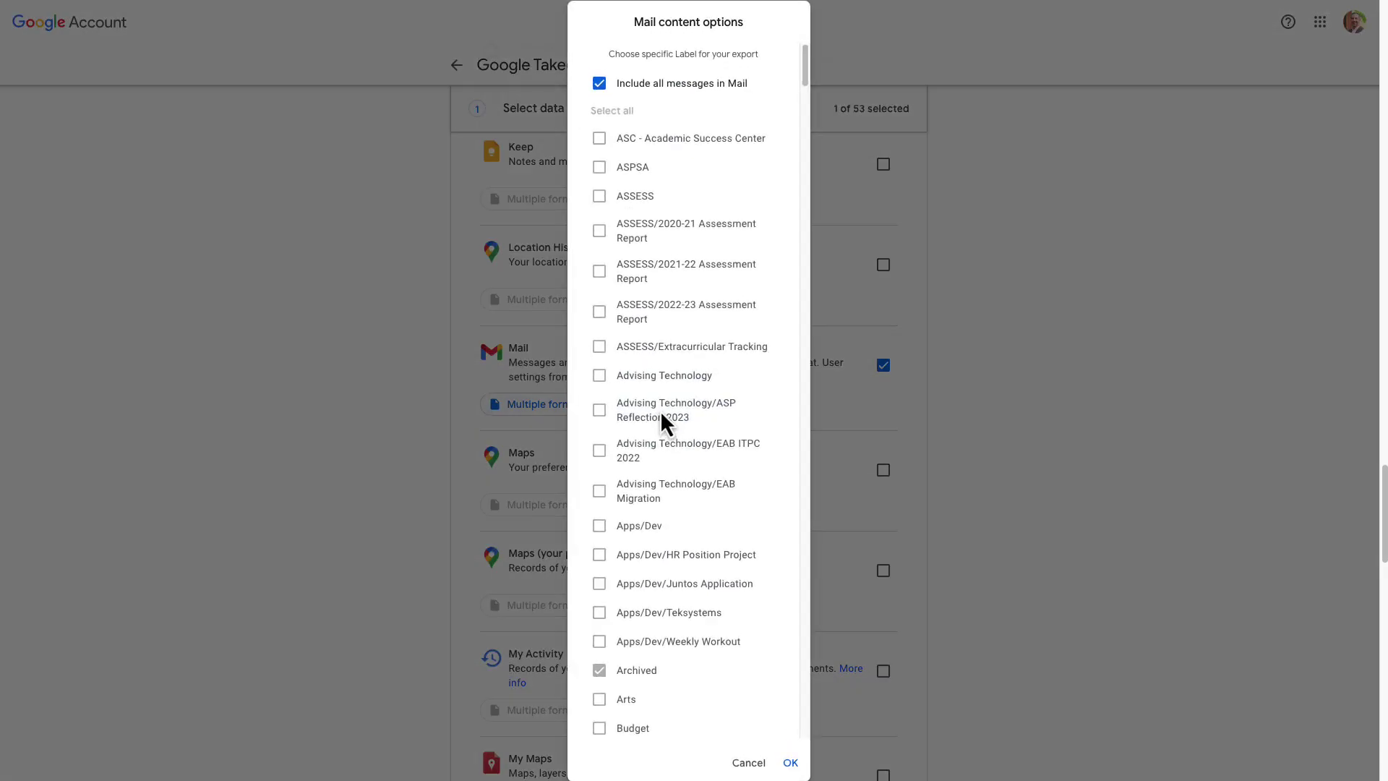
{"action": "left_click", "coordinate": [599, 84]}
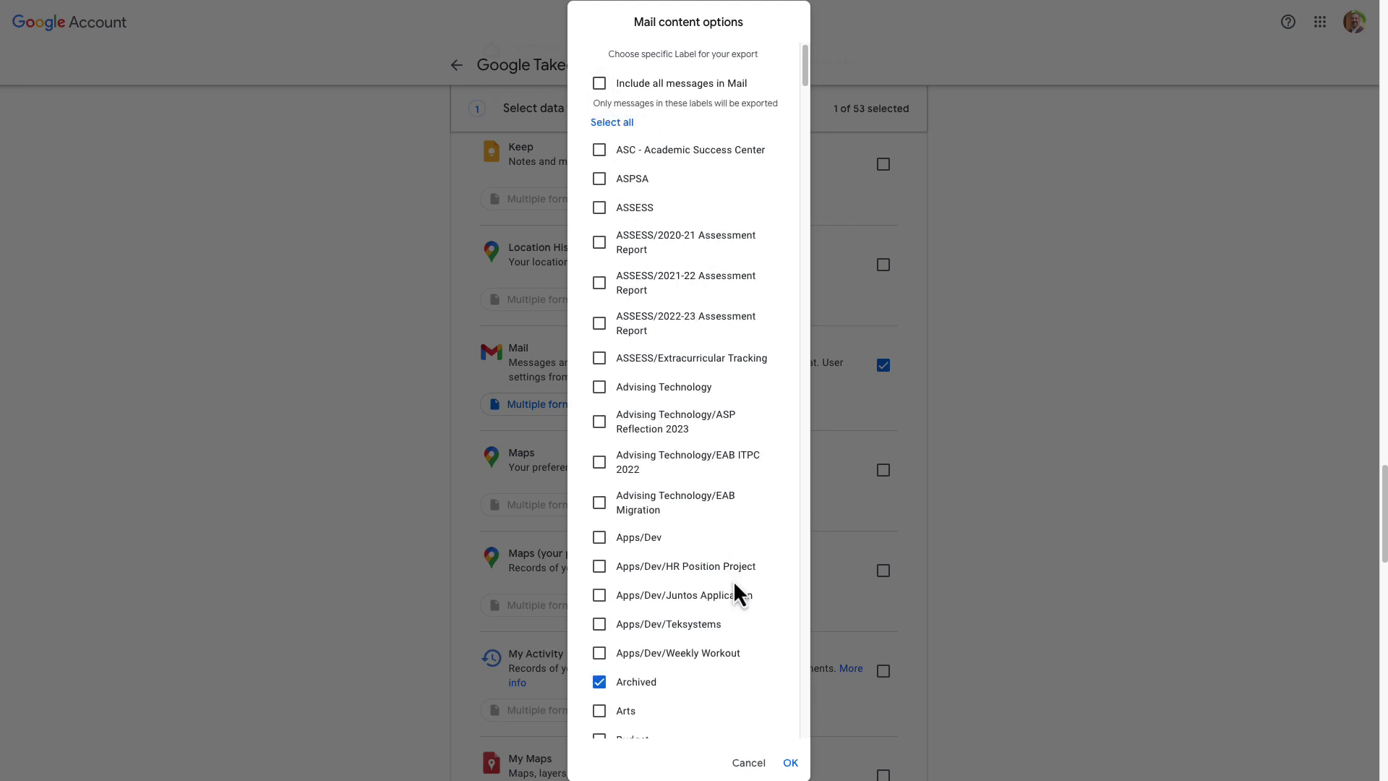
{"action": "left_click", "coordinate": [599, 682]}
{"action": "scroll", "coordinate": [646, 524], "scroll_direction": "down", "scroll_amount": 5}
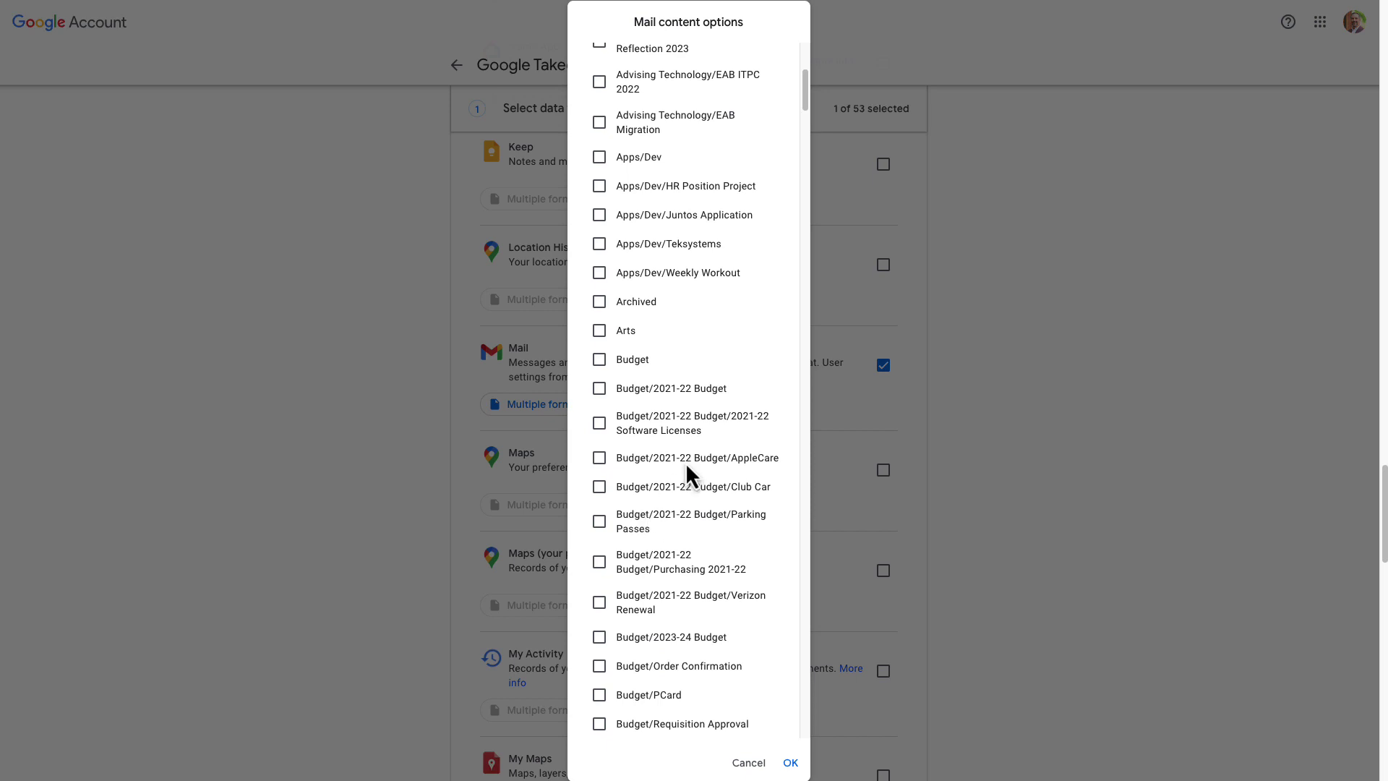
{"action": "scroll", "coordinate": [685, 464], "scroll_direction": "down", "scroll_amount": 1}
{"action": "scroll", "coordinate": [705, 415], "scroll_direction": "down", "scroll_amount": 6}
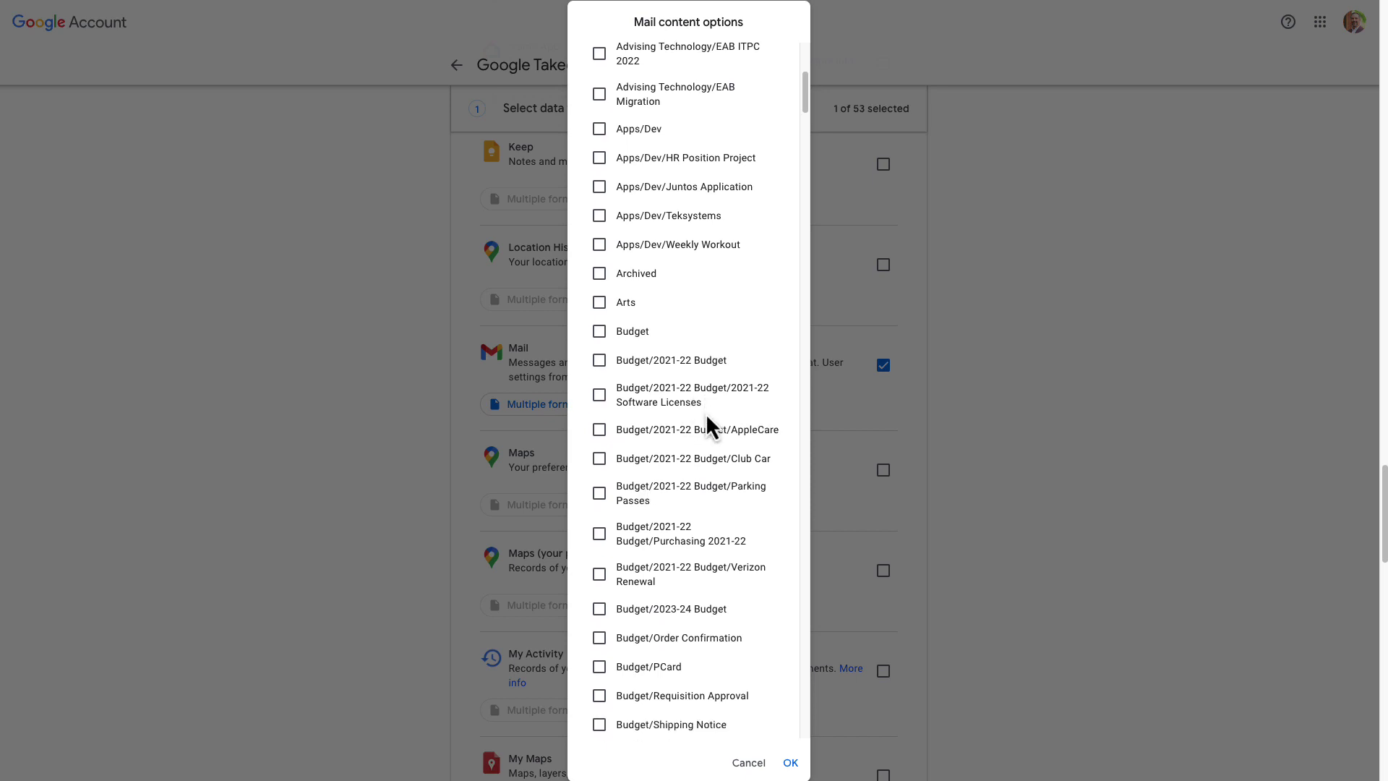
{"action": "scroll", "coordinate": [705, 416], "scroll_direction": "down", "scroll_amount": 20}
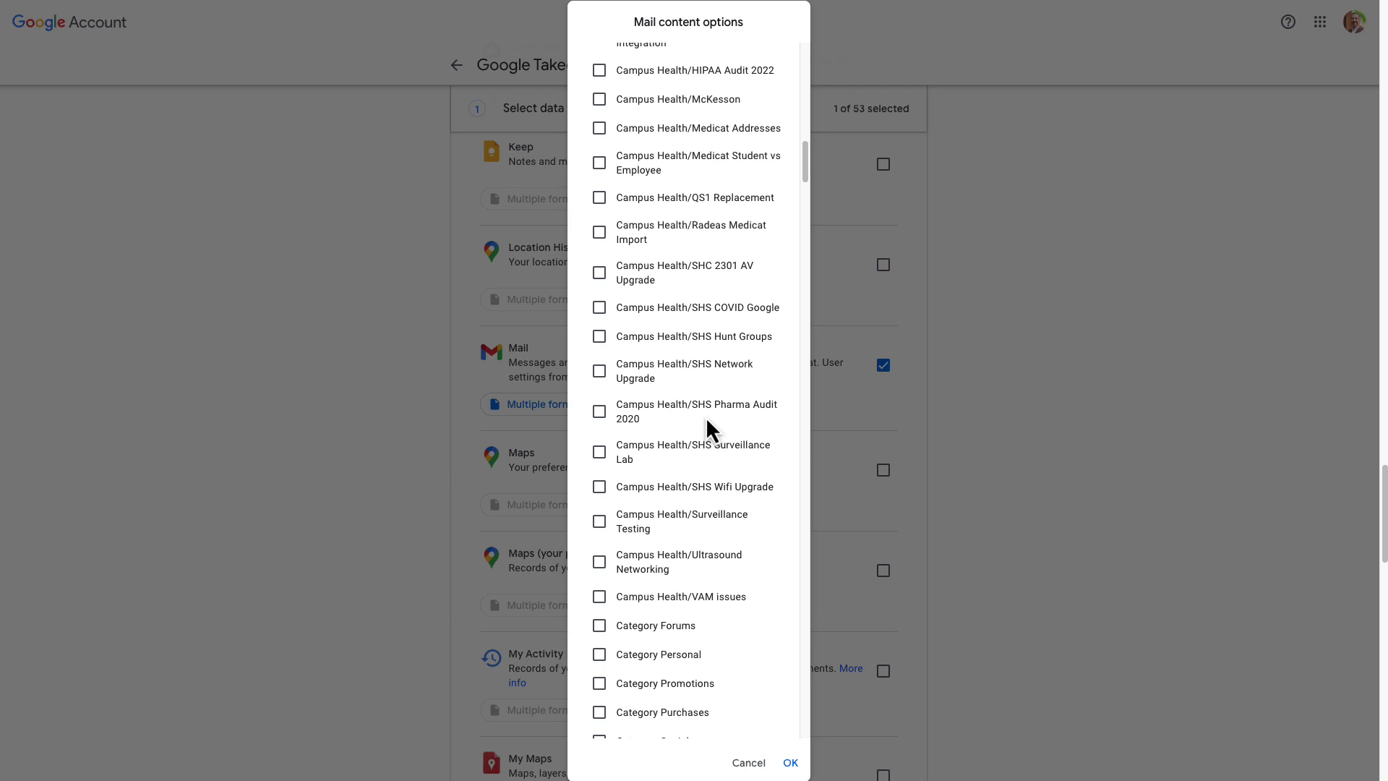
{"action": "scroll", "coordinate": [666, 428], "scroll_direction": "up", "scroll_amount": 13}
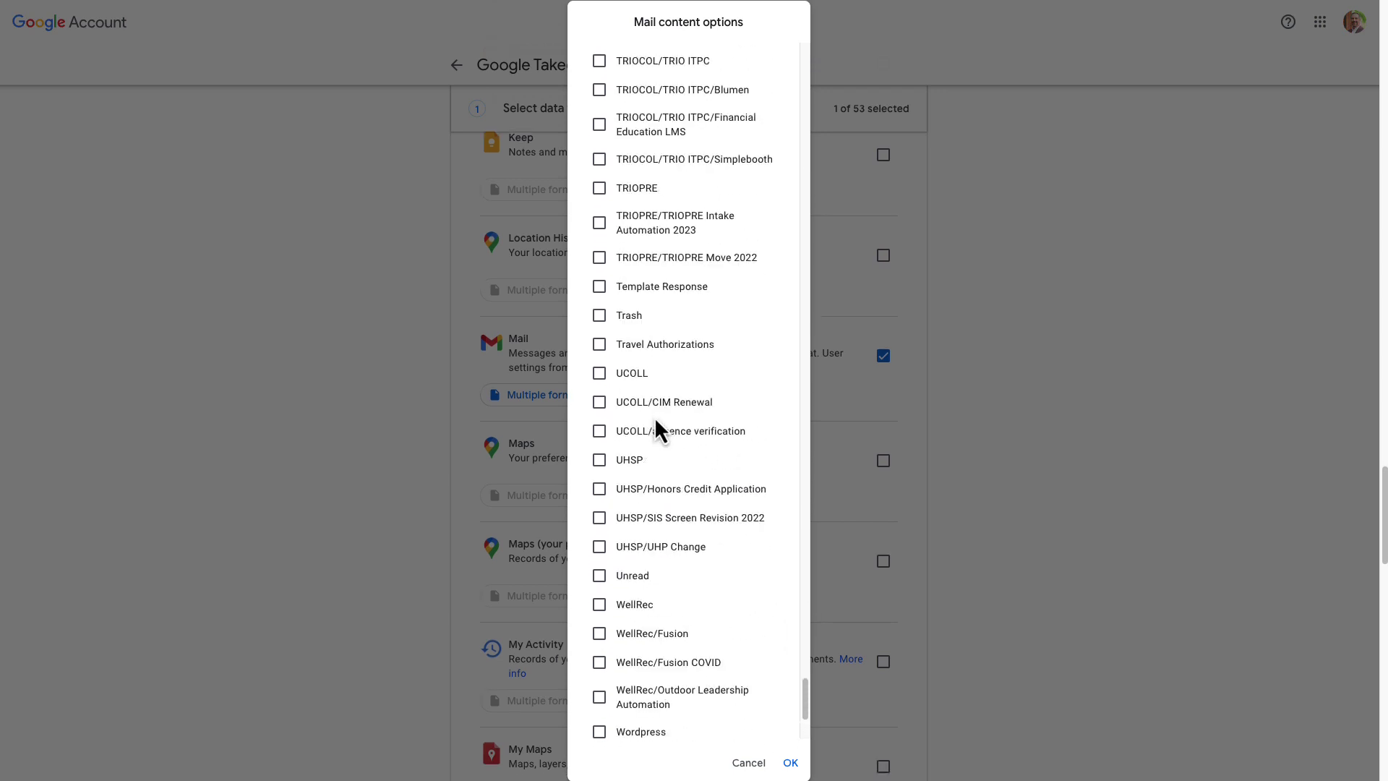
{"action": "scroll", "coordinate": [604, 535], "scroll_direction": "up", "scroll_amount": 12}
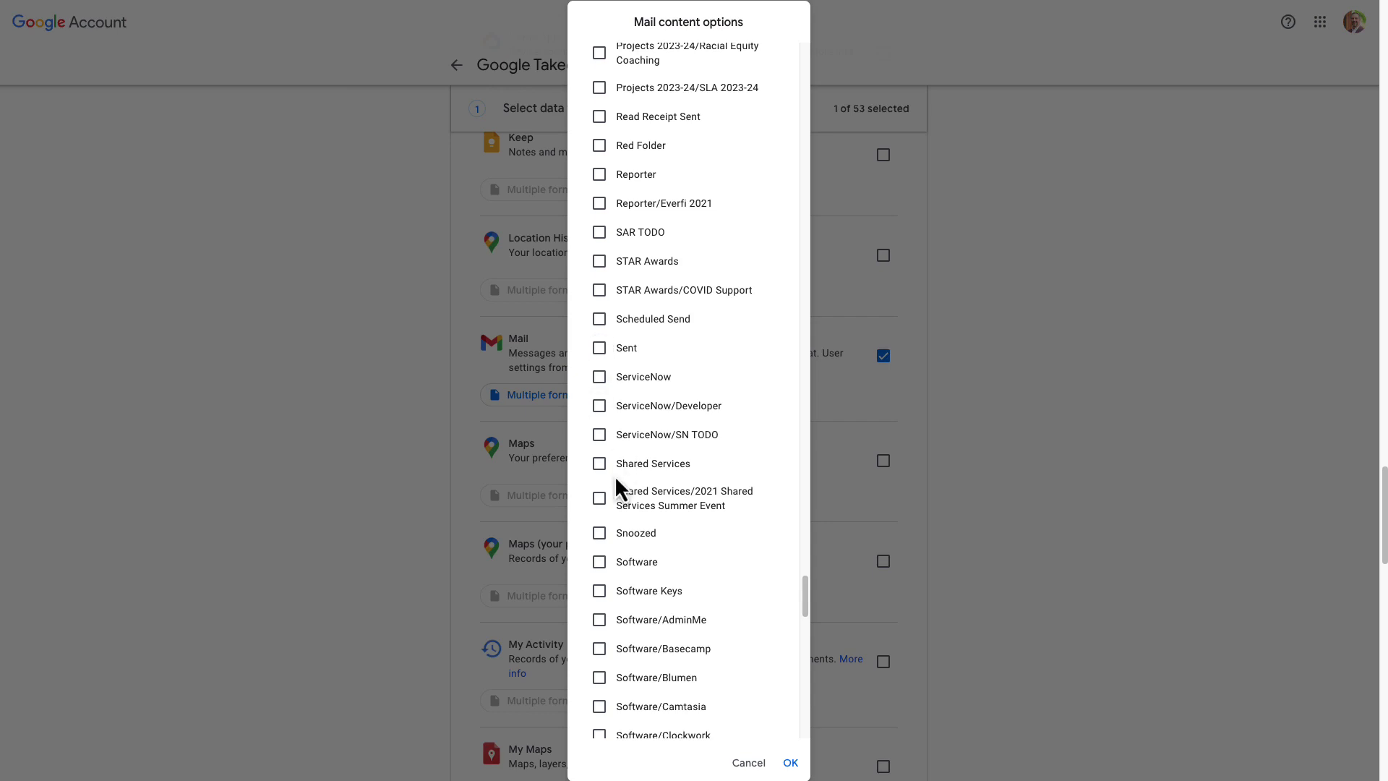
{"action": "scroll", "coordinate": [616, 484], "scroll_direction": "up", "scroll_amount": 8}
{"action": "scroll", "coordinate": [615, 483], "scroll_direction": "up", "scroll_amount": 20}
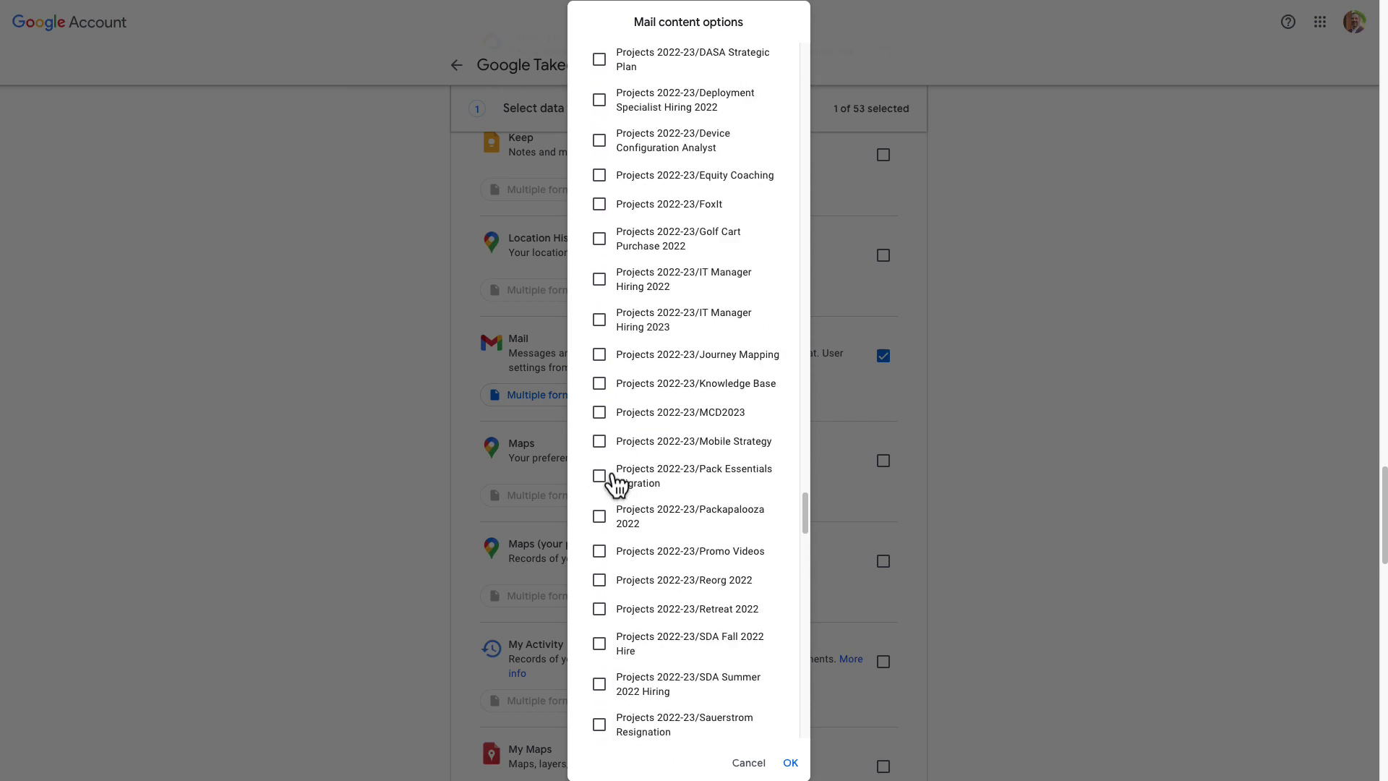
{"action": "scroll", "coordinate": [616, 482], "scroll_direction": "up", "scroll_amount": 20}
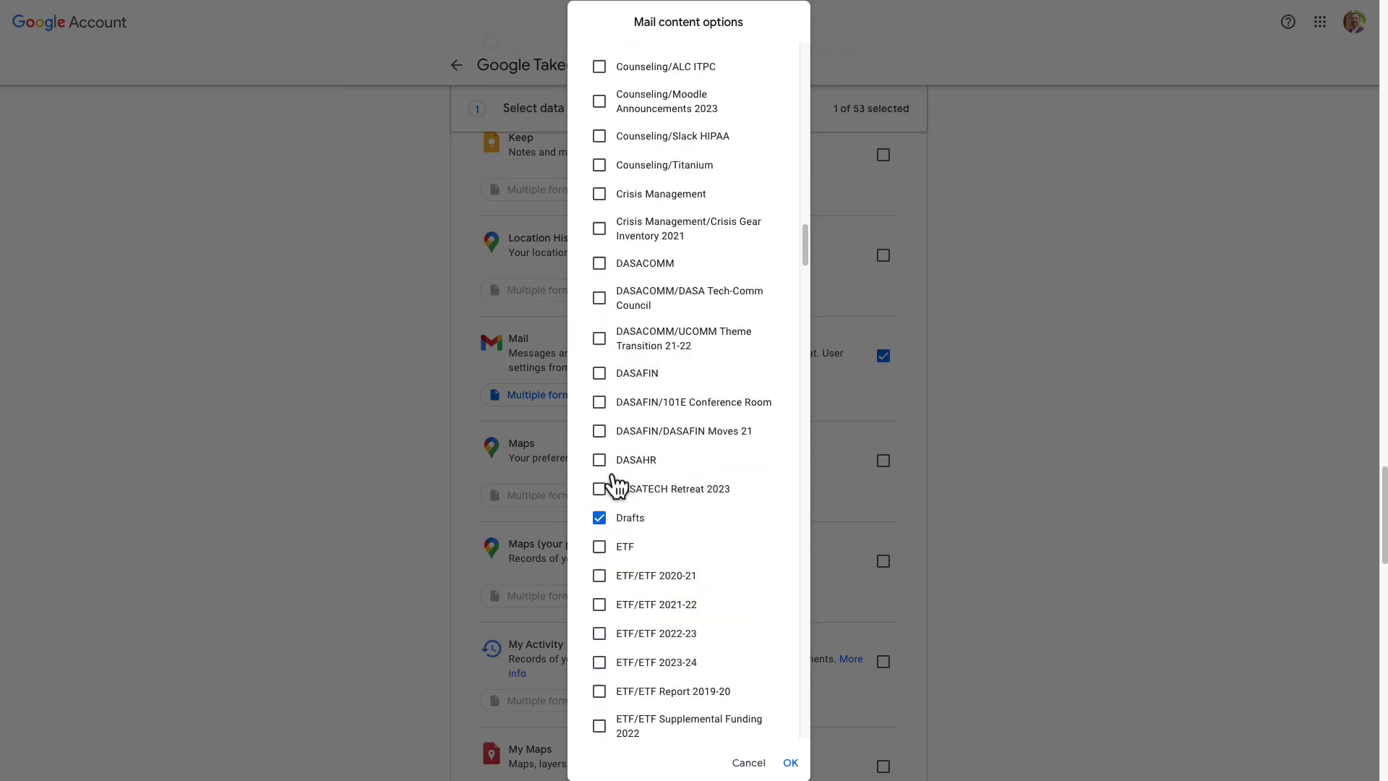
{"action": "scroll", "coordinate": [616, 483], "scroll_direction": "down", "scroll_amount": 9}
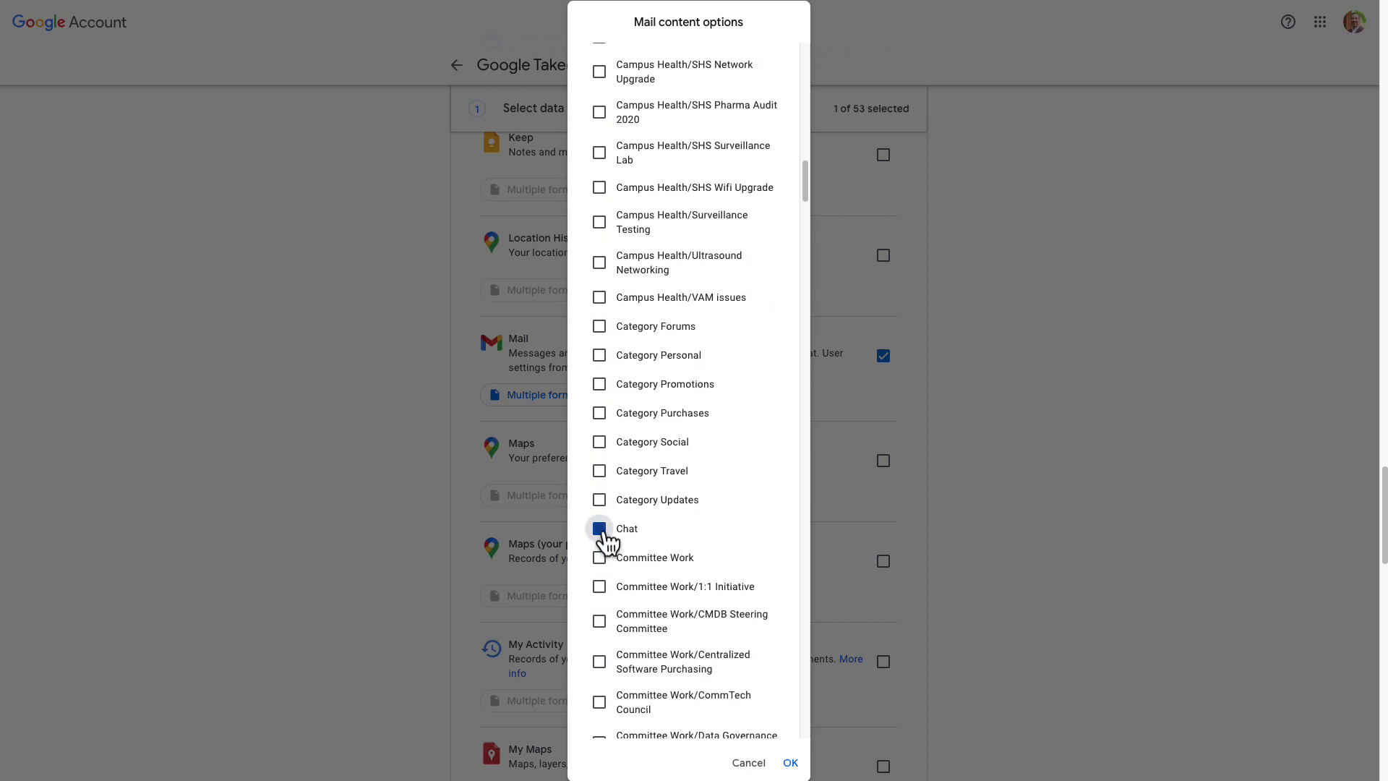
{"action": "scroll", "coordinate": [606, 542], "scroll_direction": "down", "scroll_amount": 12}
{"action": "scroll", "coordinate": [604, 544], "scroll_direction": "down", "scroll_amount": 7}
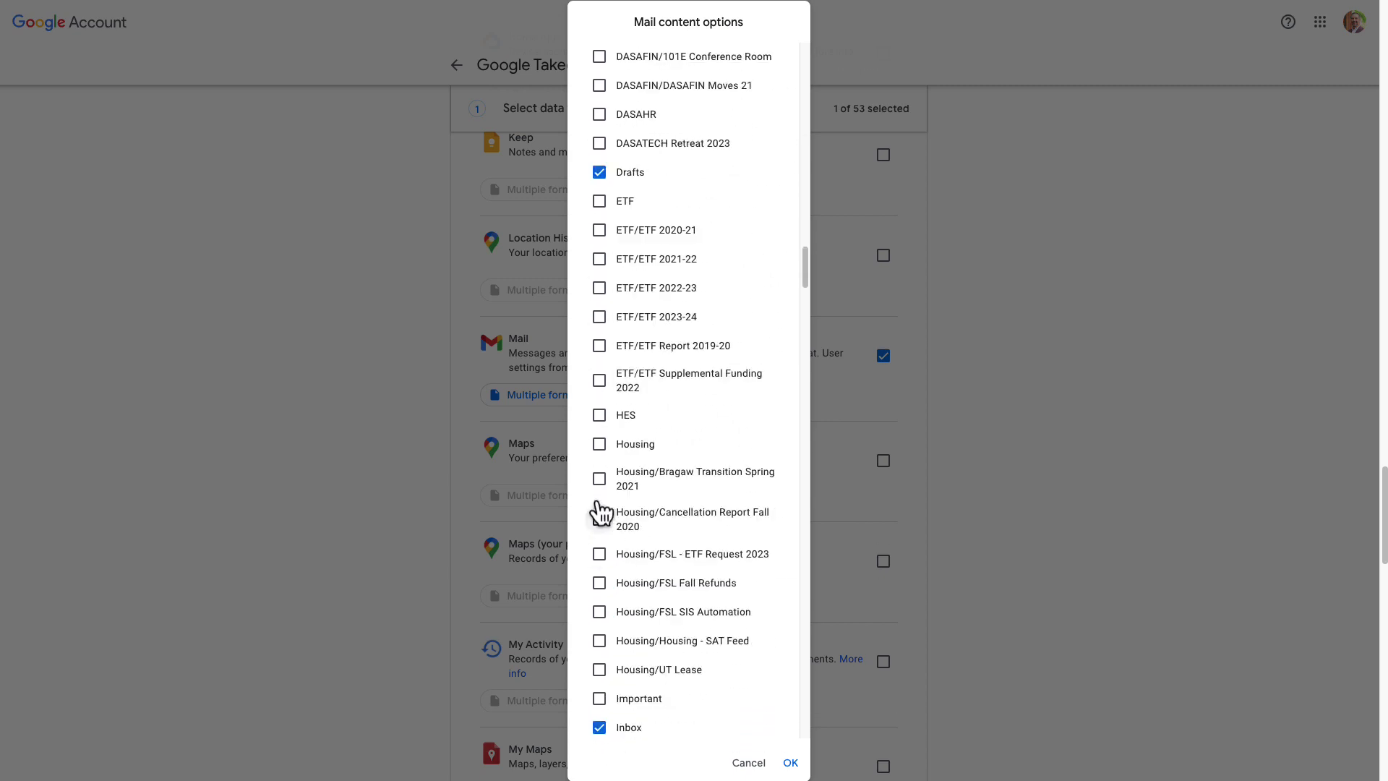
- Untick the Drafts and Inbox labels as well
{"action": "left_click", "coordinate": [600, 172]}
{"action": "scroll", "coordinate": [597, 538], "scroll_direction": "down", "scroll_amount": 1}
{"action": "scroll", "coordinate": [594, 539], "scroll_direction": "down", "scroll_amount": 2}
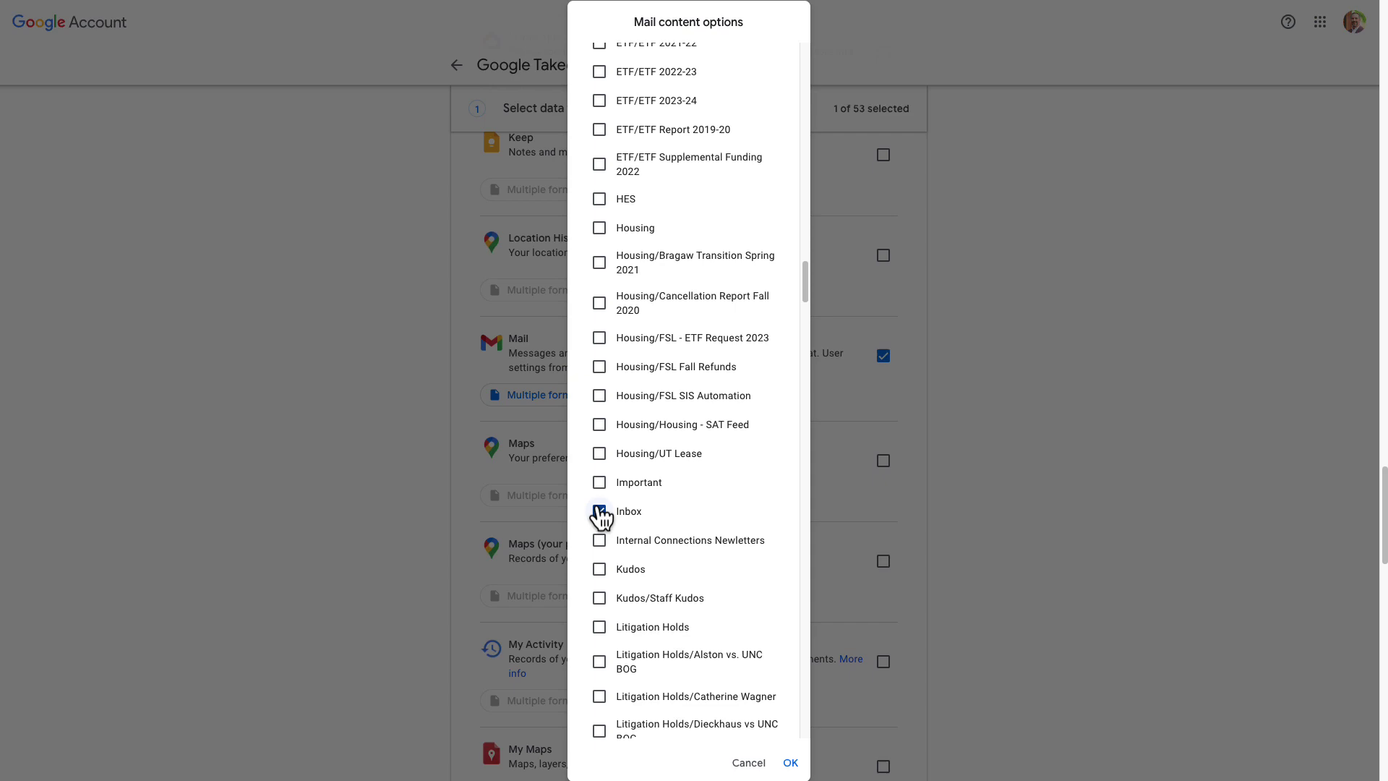
{"action": "left_click", "coordinate": [599, 509]}
{"action": "scroll", "coordinate": [668, 510], "scroll_direction": "down", "scroll_amount": 6}
{"action": "scroll", "coordinate": [668, 531], "scroll_direction": "down", "scroll_amount": 20}
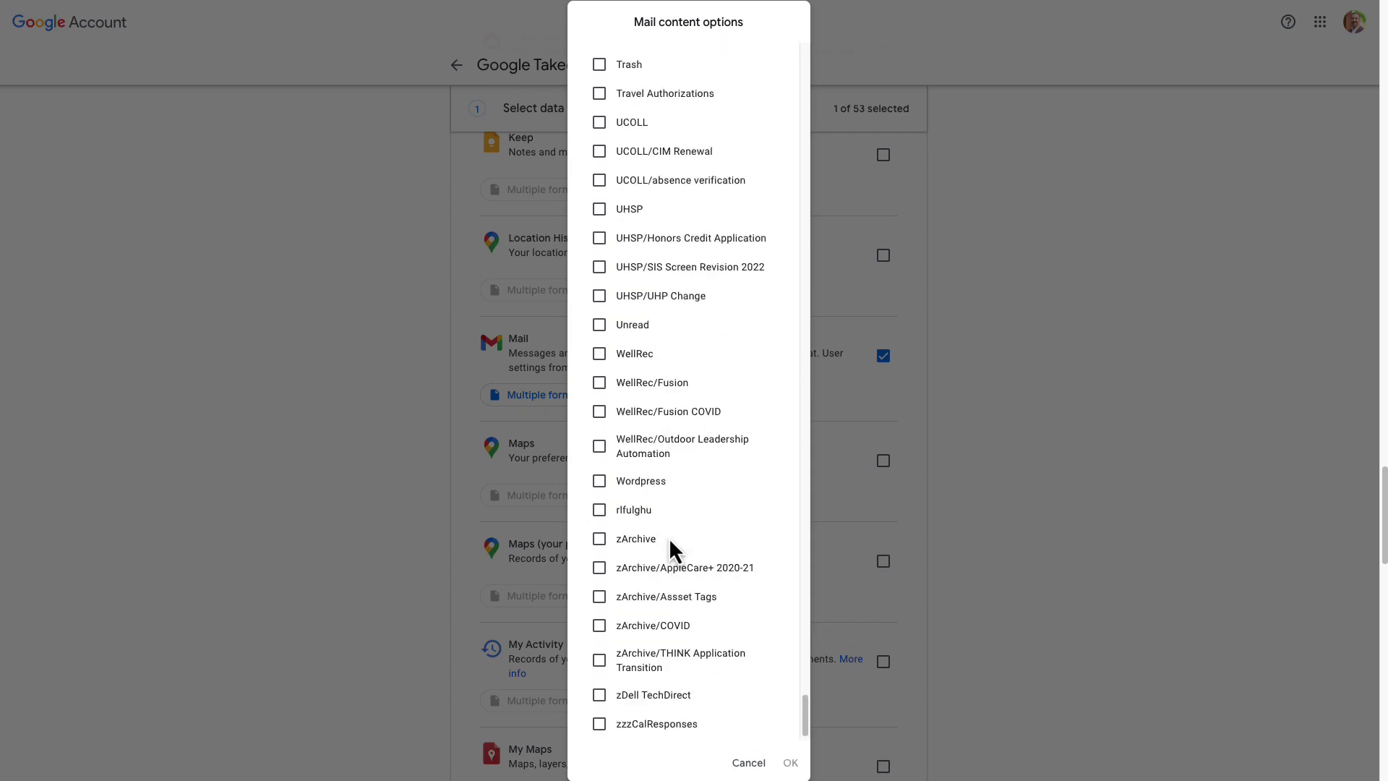
{"action": "scroll", "coordinate": [669, 541], "scroll_direction": "up", "scroll_amount": 8}
{"action": "scroll", "coordinate": [668, 541], "scroll_direction": "up", "scroll_amount": 20}
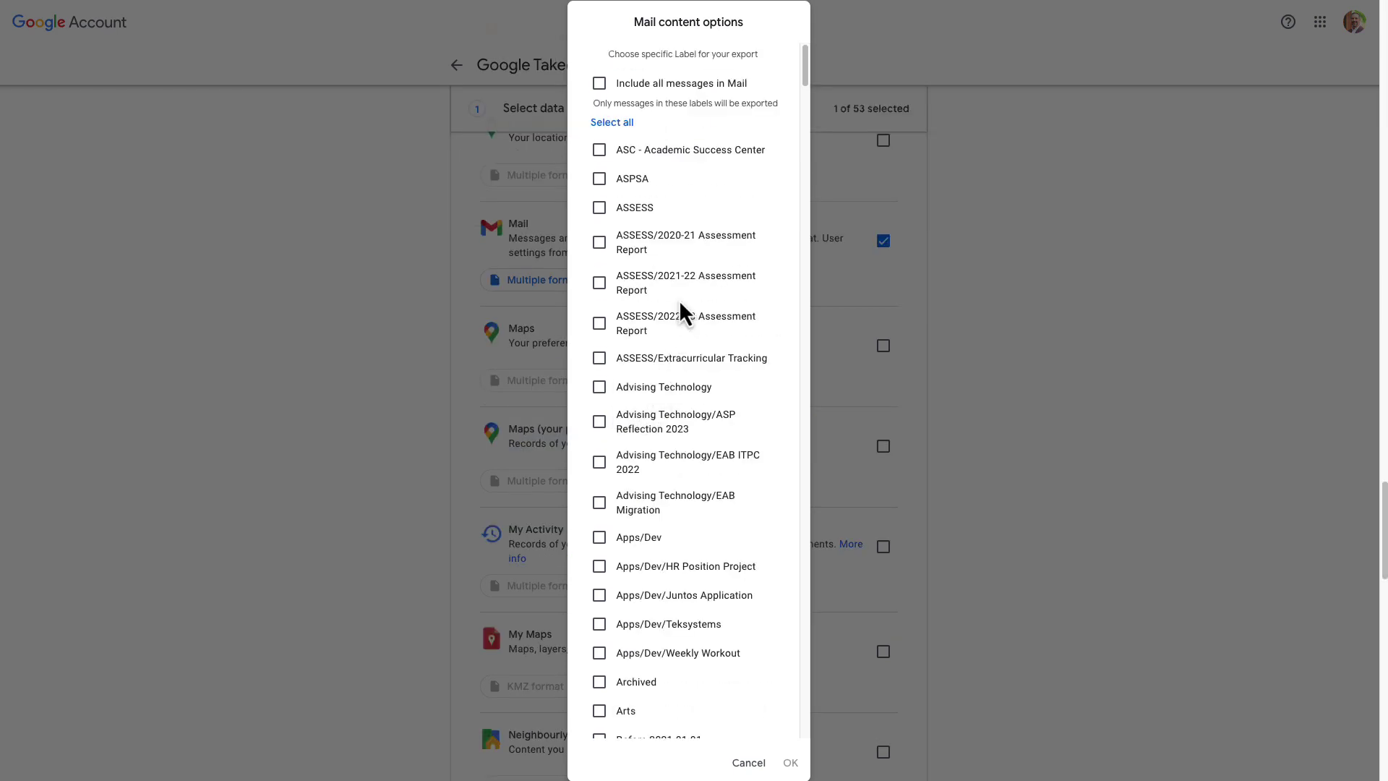
- Tick only the Before 2021-01-01 label and confirm with OK
{"action": "scroll", "coordinate": [679, 300], "scroll_direction": "down", "scroll_amount": 5}
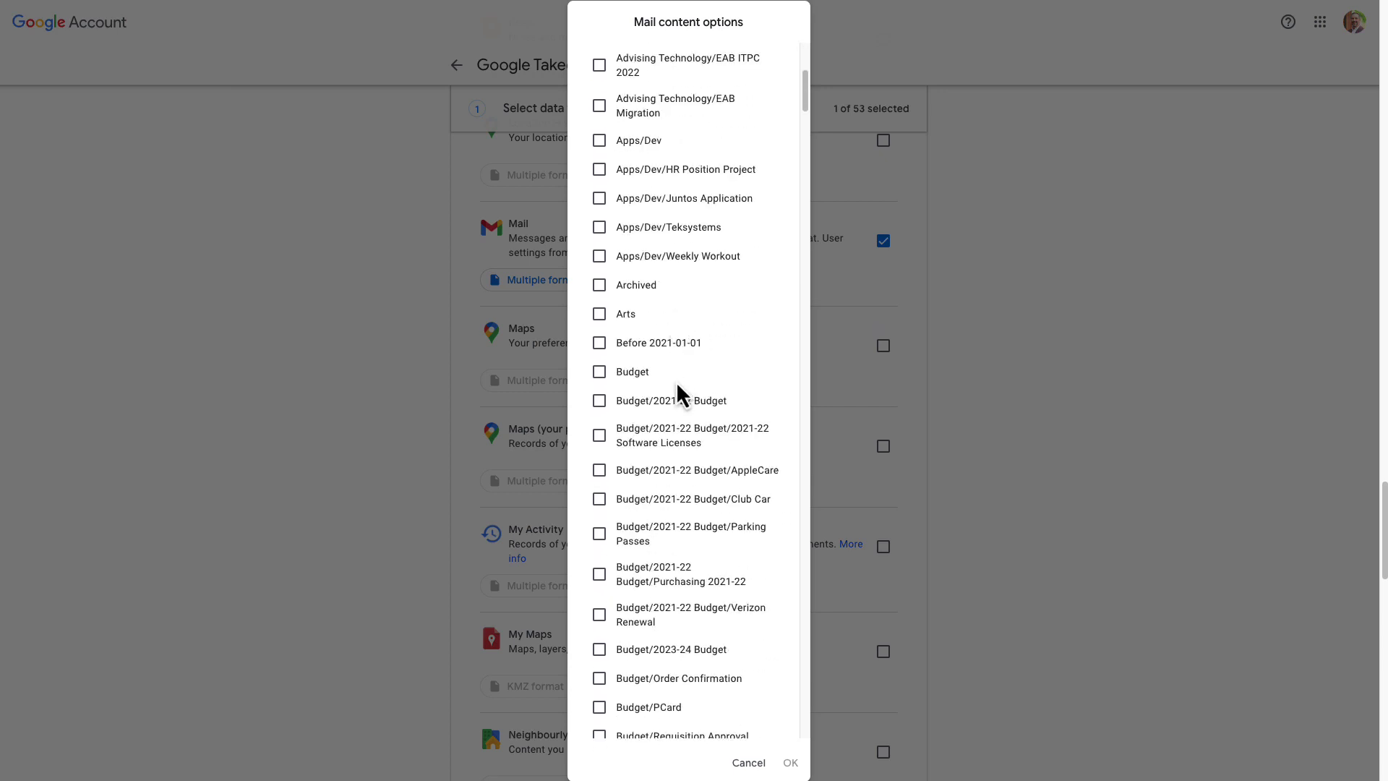
{"action": "left_click", "coordinate": [598, 344]}
{"action": "left_click", "coordinate": [790, 763]}
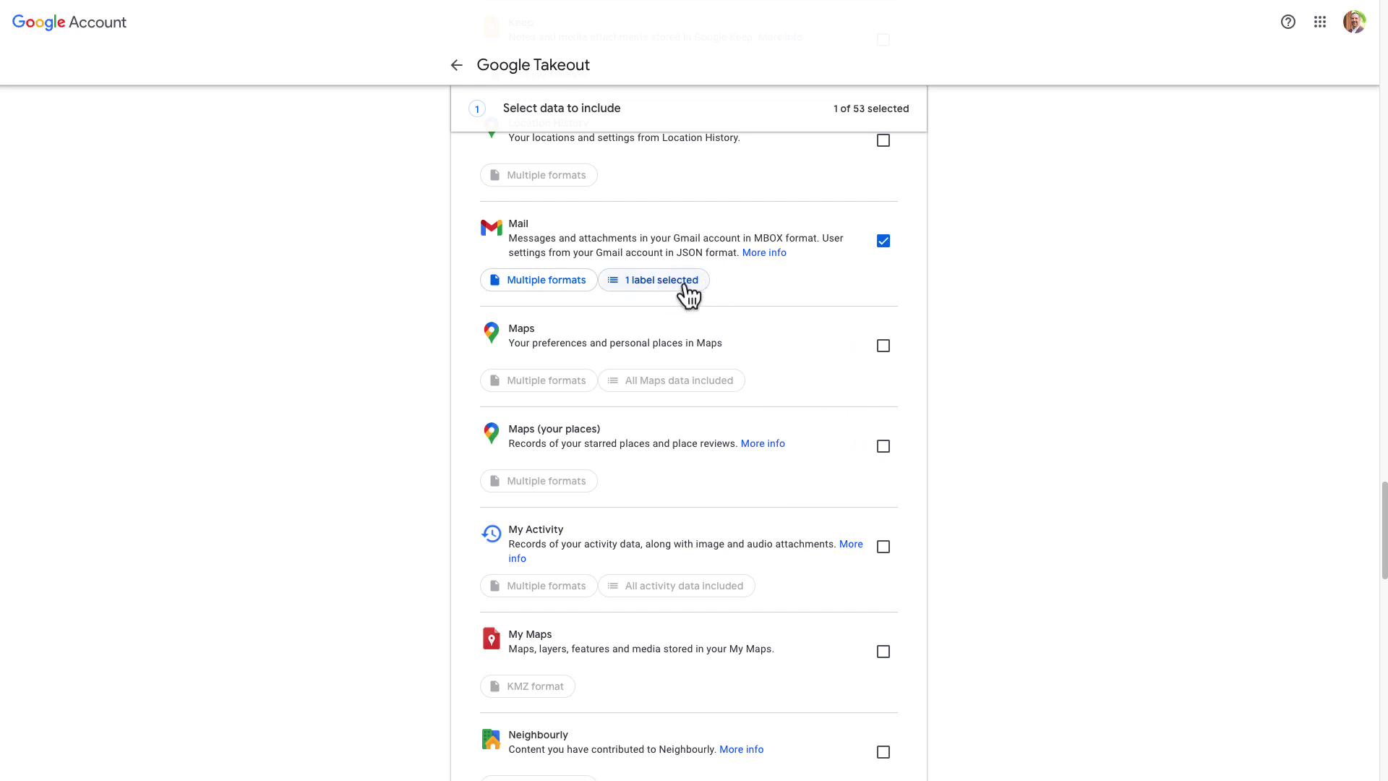
{"action": "left_click", "coordinate": [543, 282]}
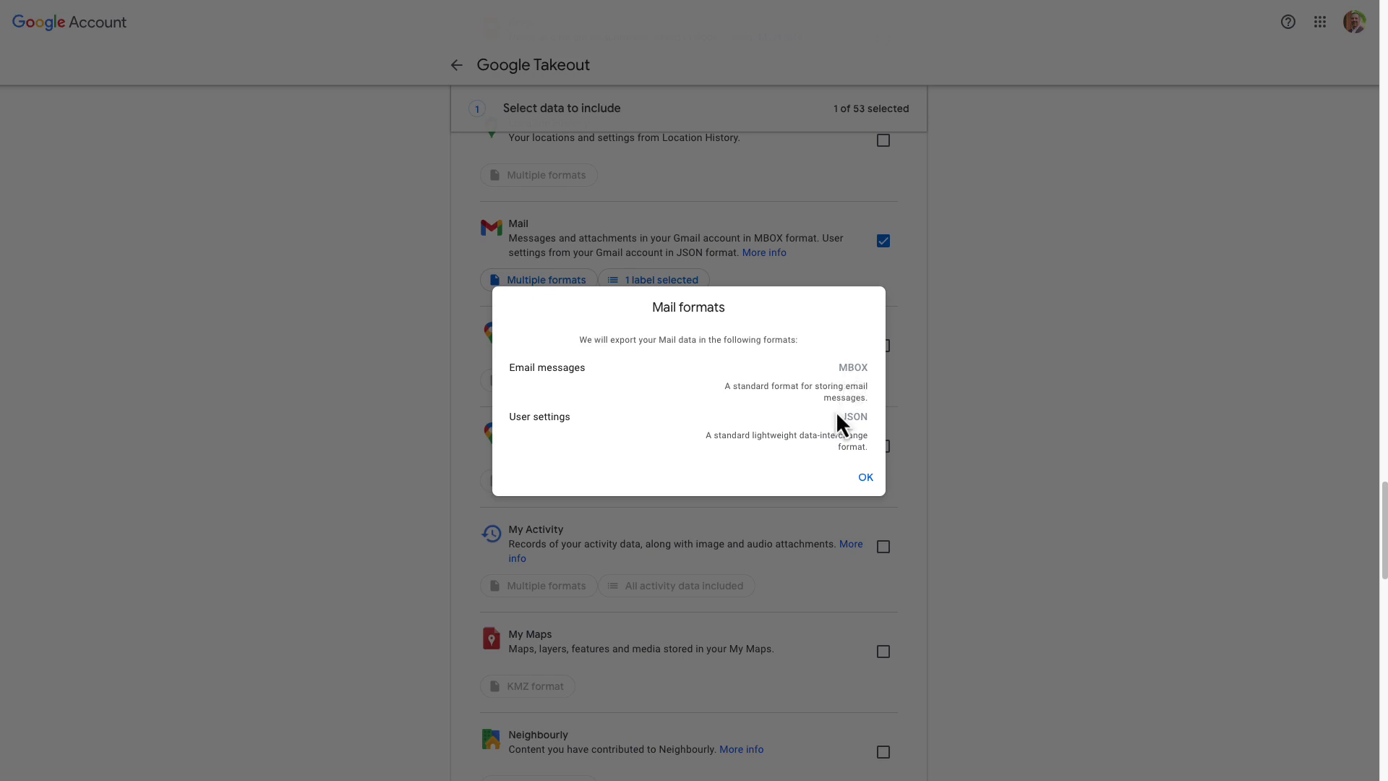
{"action": "left_click", "coordinate": [865, 478]}
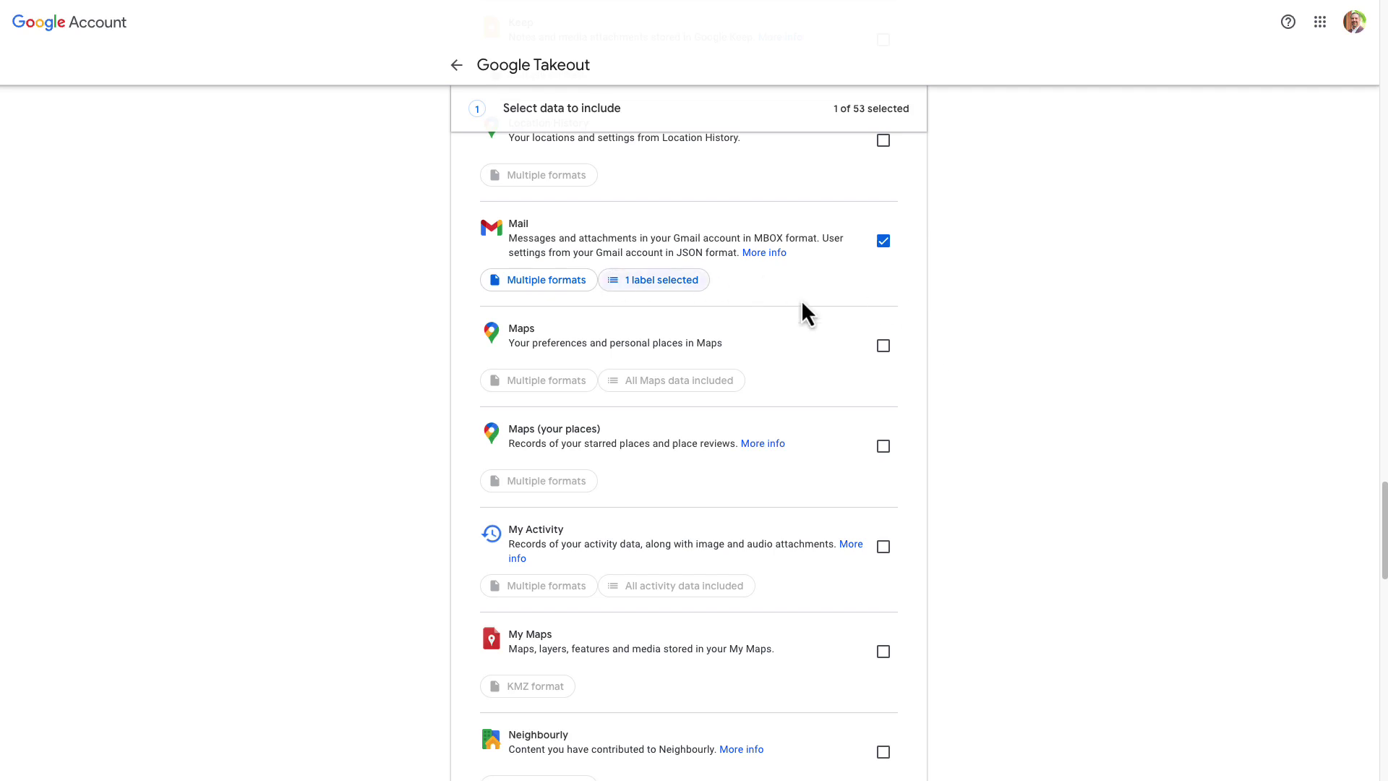
{"action": "scroll", "coordinate": [855, 344], "scroll_direction": "down", "scroll_amount": 15}
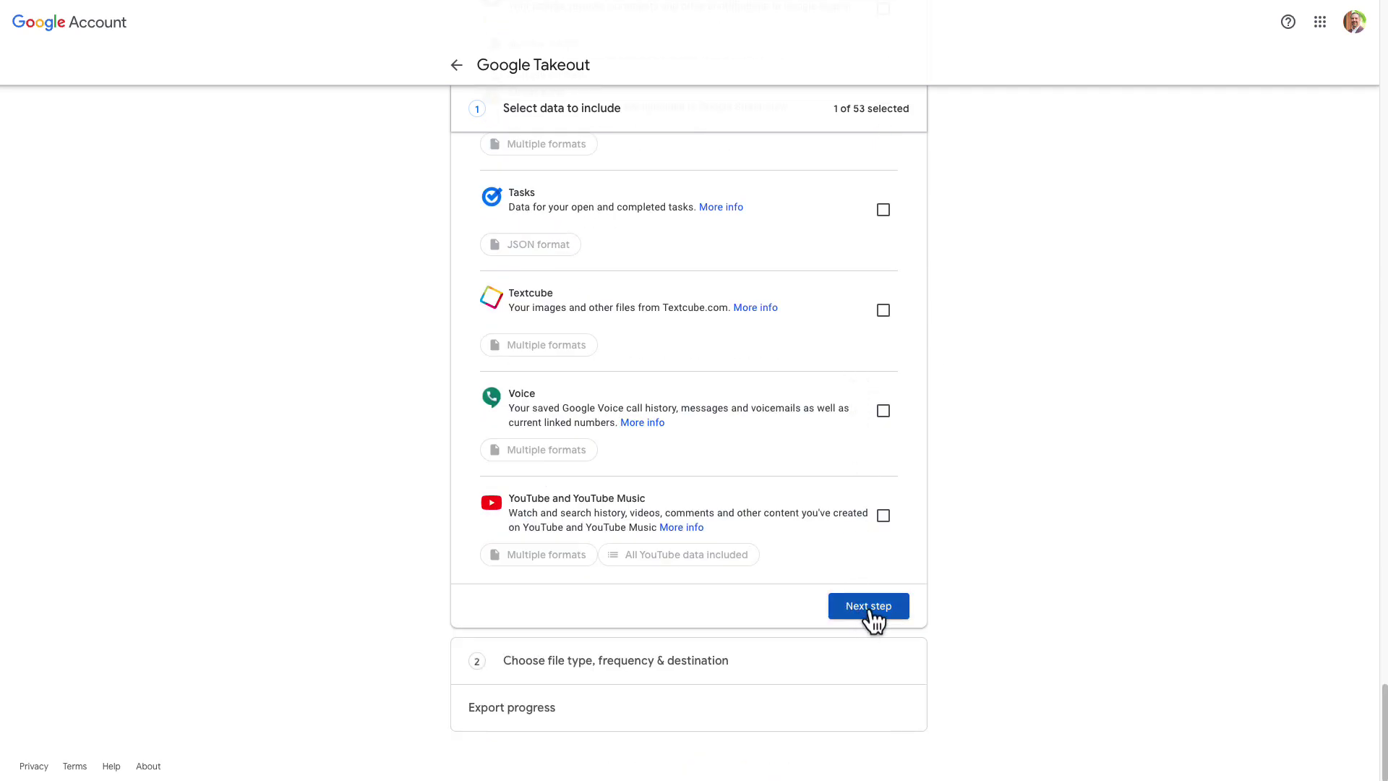
- Create a one-time .zip Mail export in 2 GB files with the download link sent by email
{"action": "left_click", "coordinate": [870, 607]}
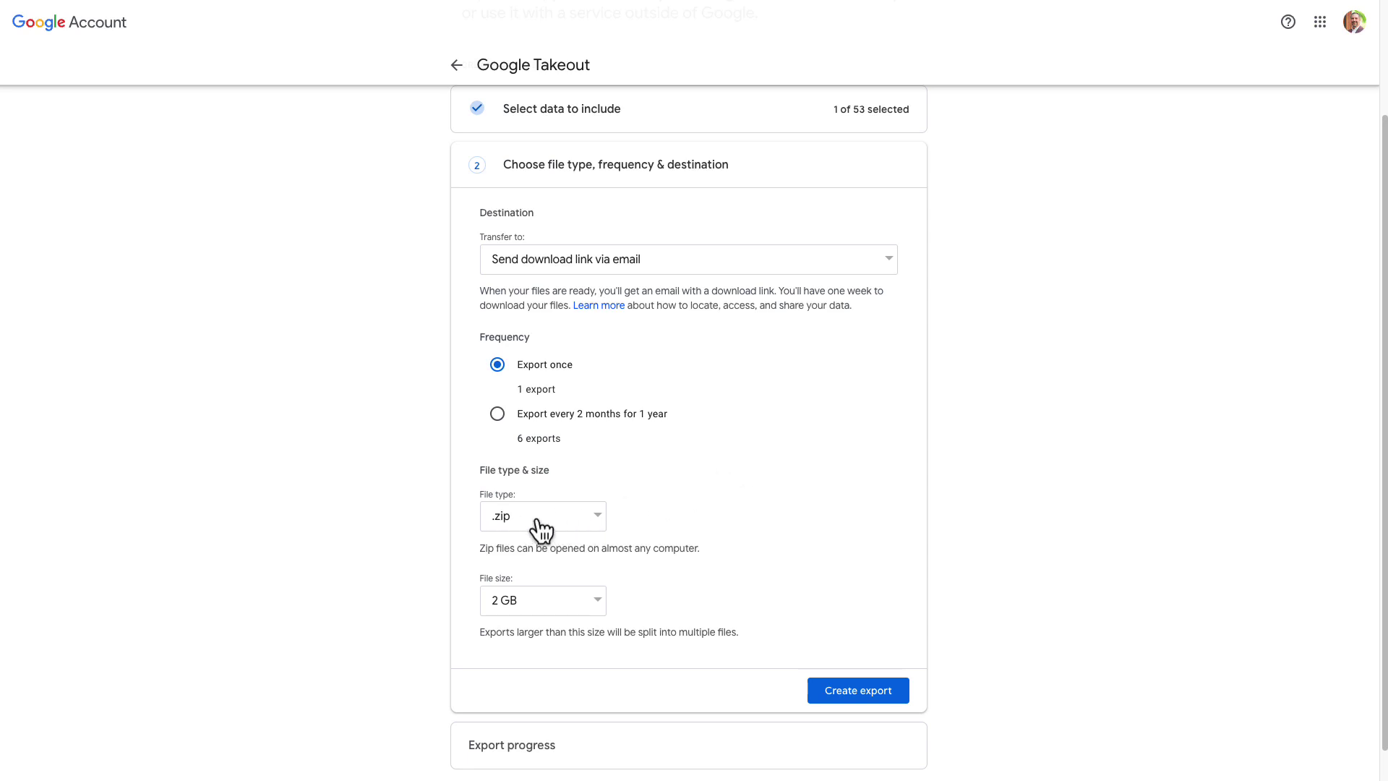
{"action": "left_click", "coordinate": [565, 608]}
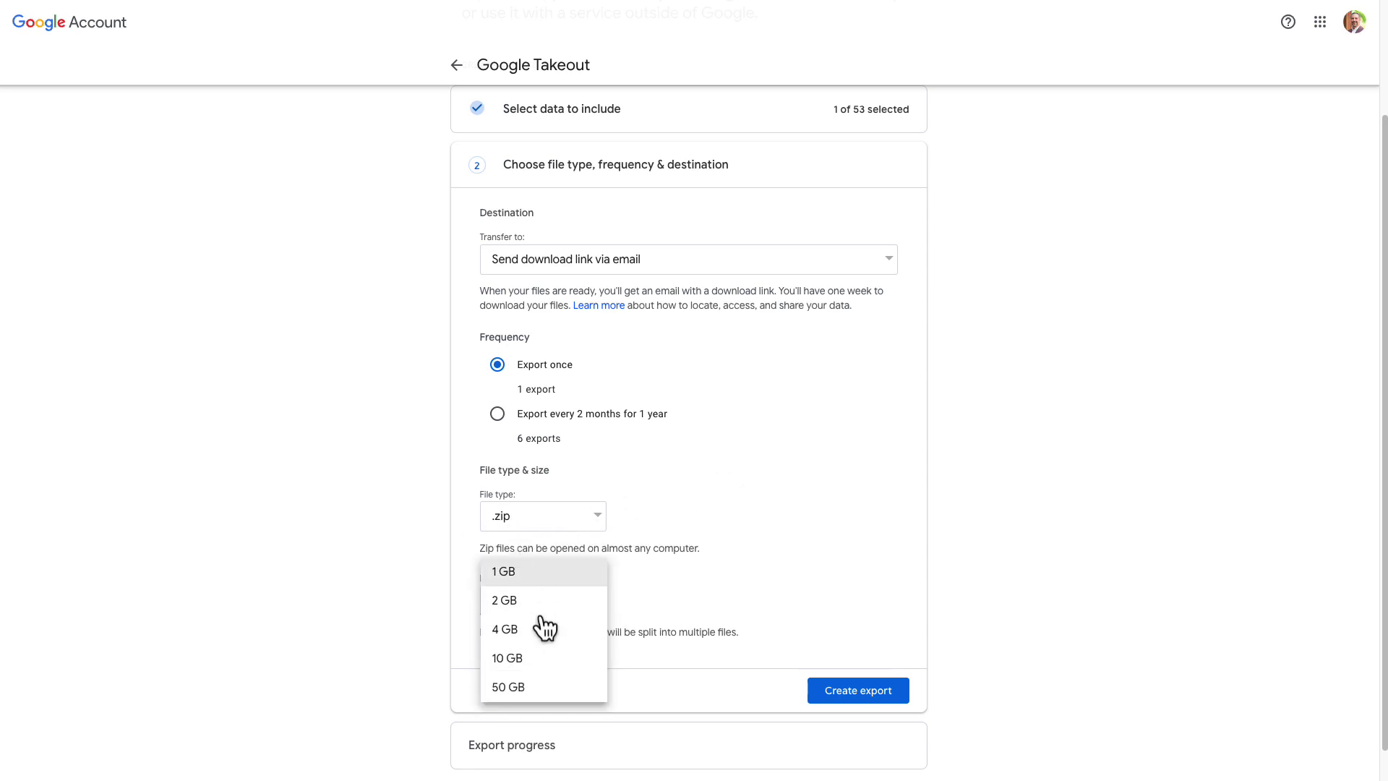
{"action": "left_click", "coordinate": [526, 601]}
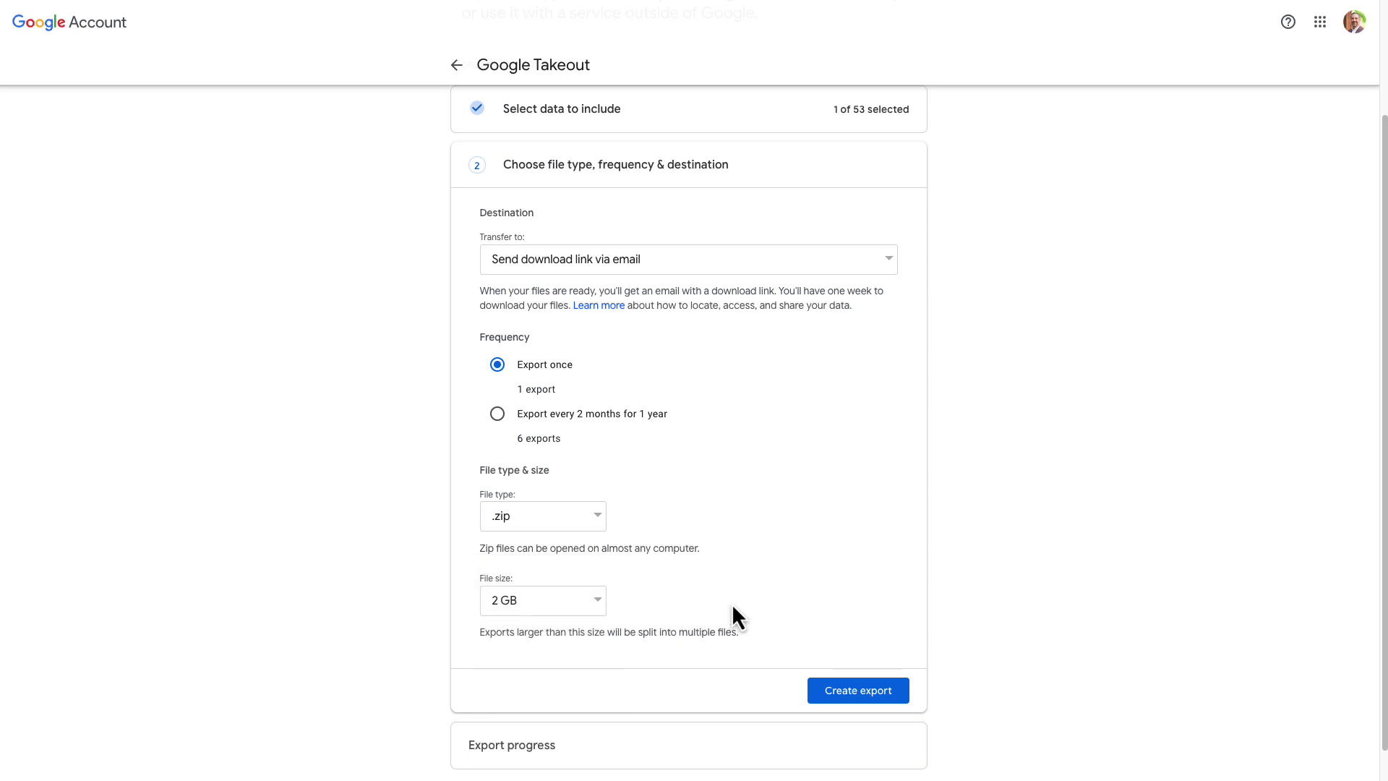
{"action": "scroll", "coordinate": [979, 578], "scroll_direction": "down", "scroll_amount": 1}
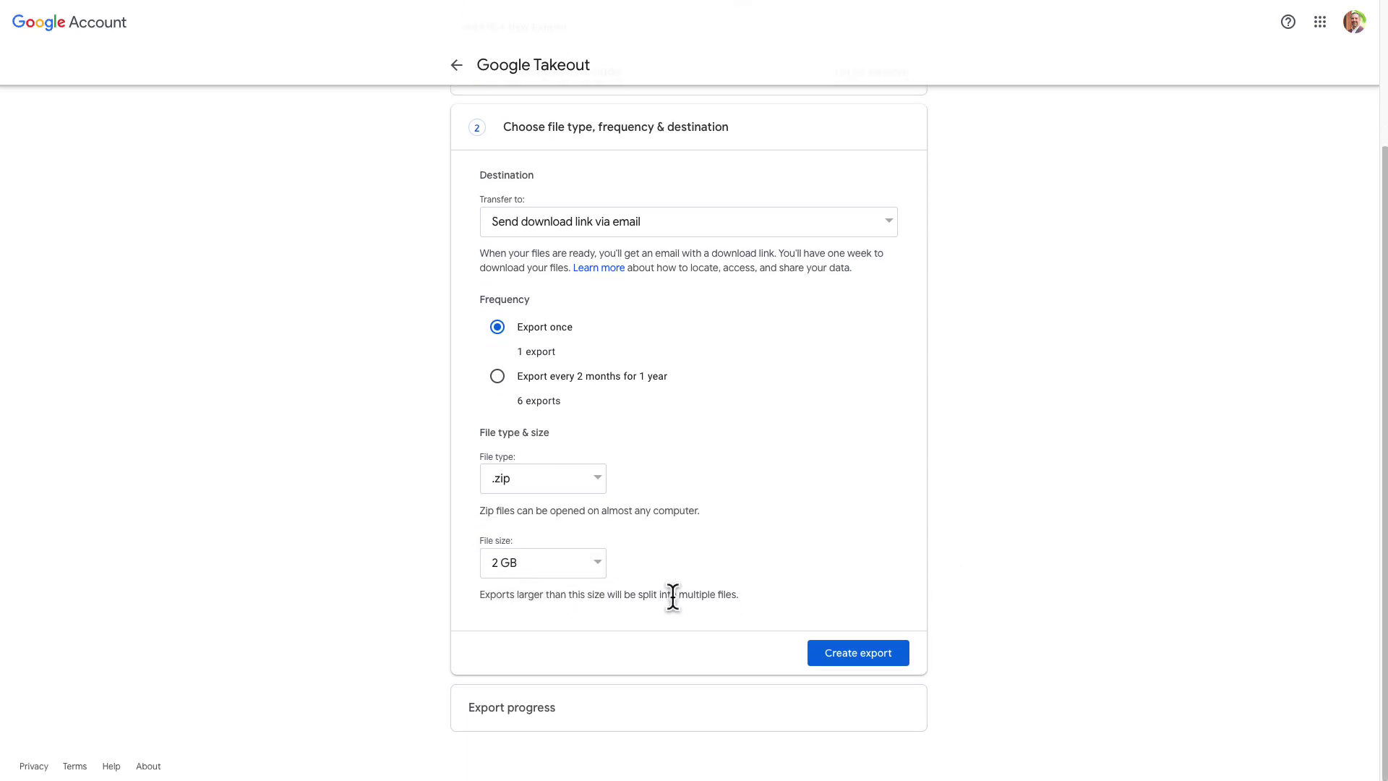
{"action": "left_click", "coordinate": [868, 650]}
{"action": "left_click", "coordinate": [570, 571]}
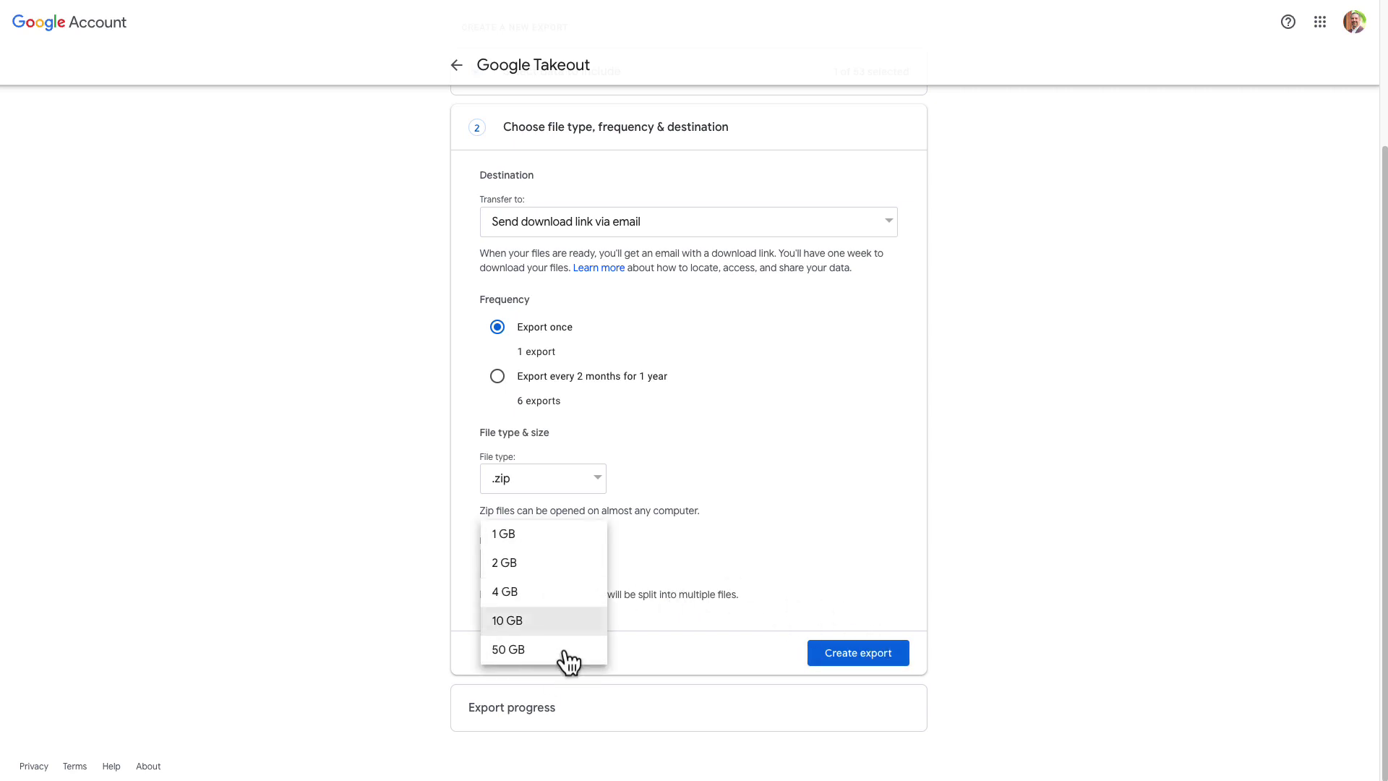
{"action": "left_click", "coordinate": [573, 571]}
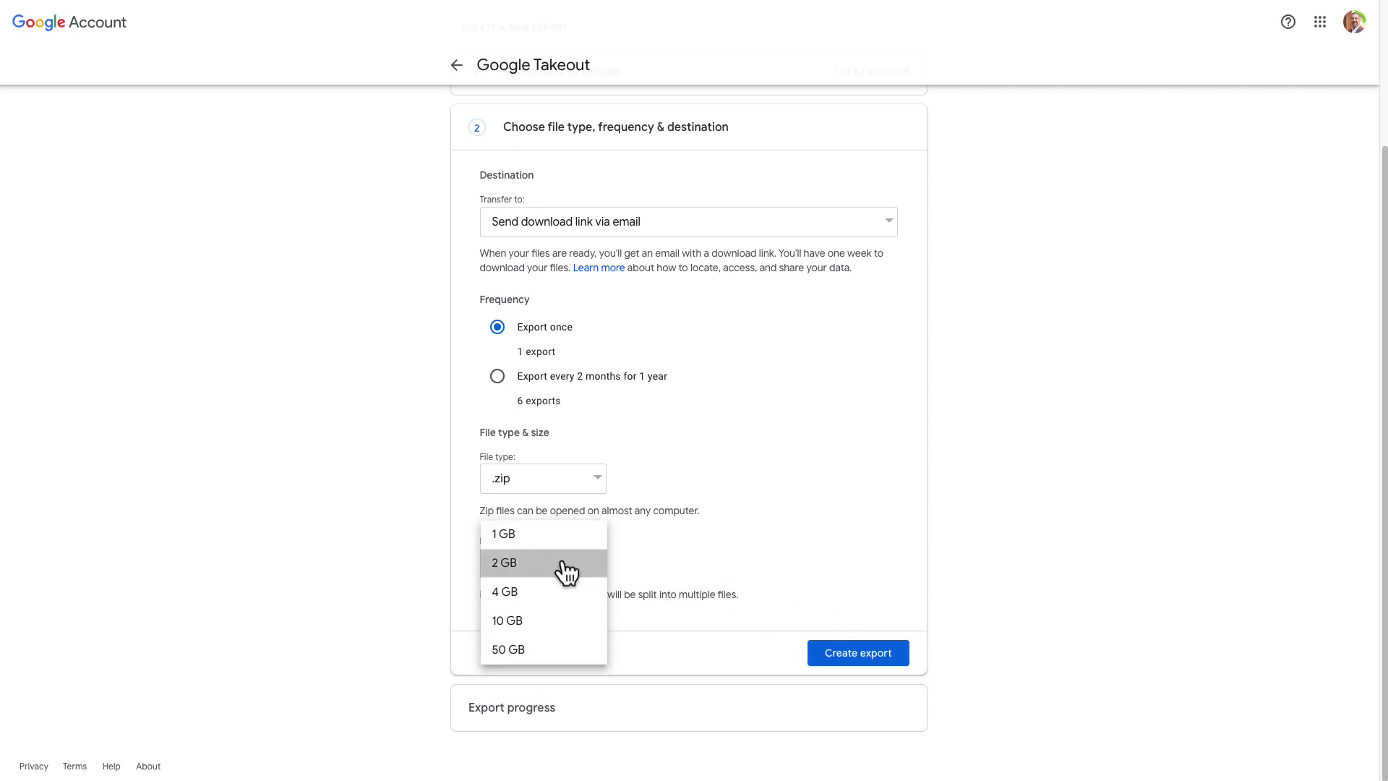
{"action": "left_click", "coordinate": [860, 657]}
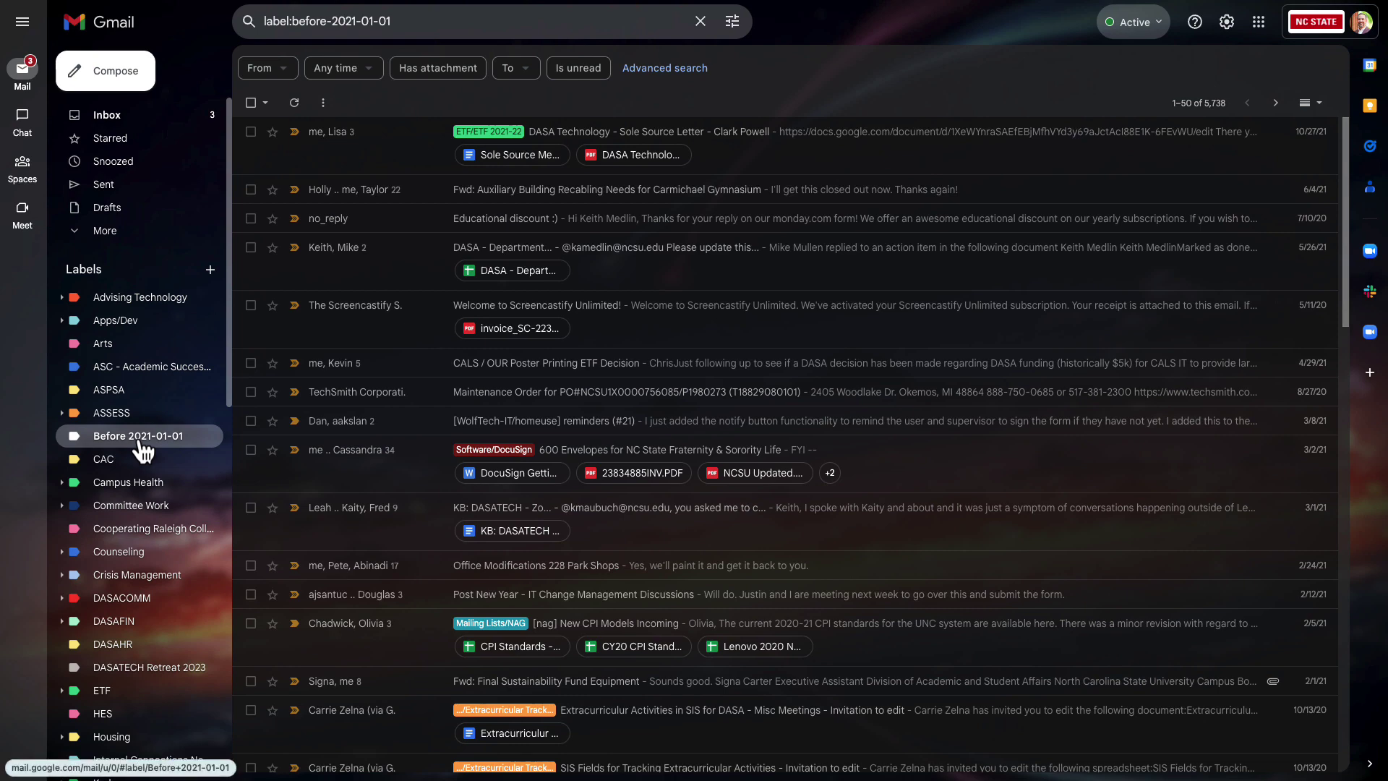
- Select all 5,738 conversations in Before 2021-01-01, then highlight the label query in the search bar
{"action": "left_click", "coordinate": [251, 102]}
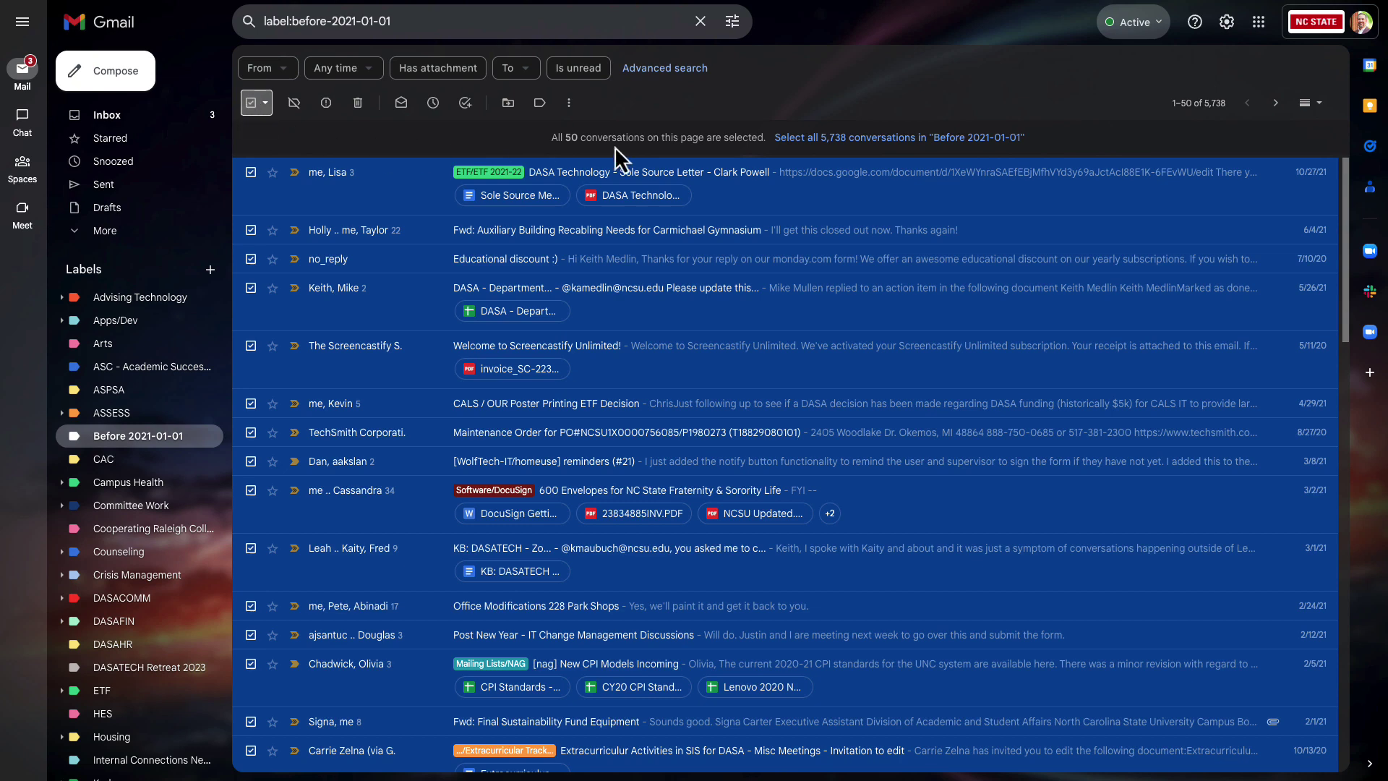
{"action": "left_click", "coordinate": [884, 139]}
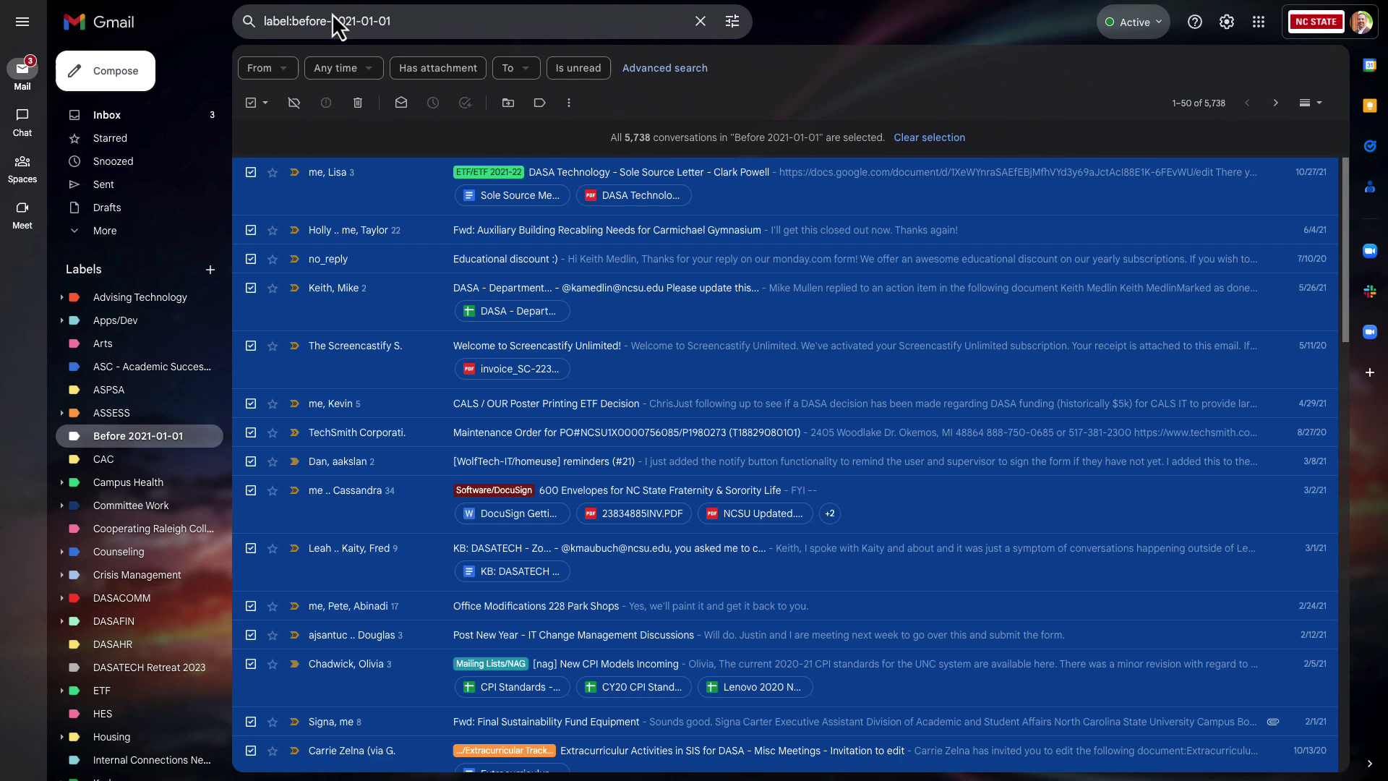
{"action": "left_click_drag", "start_coordinate": [291, 22], "coordinate": [437, 27]}
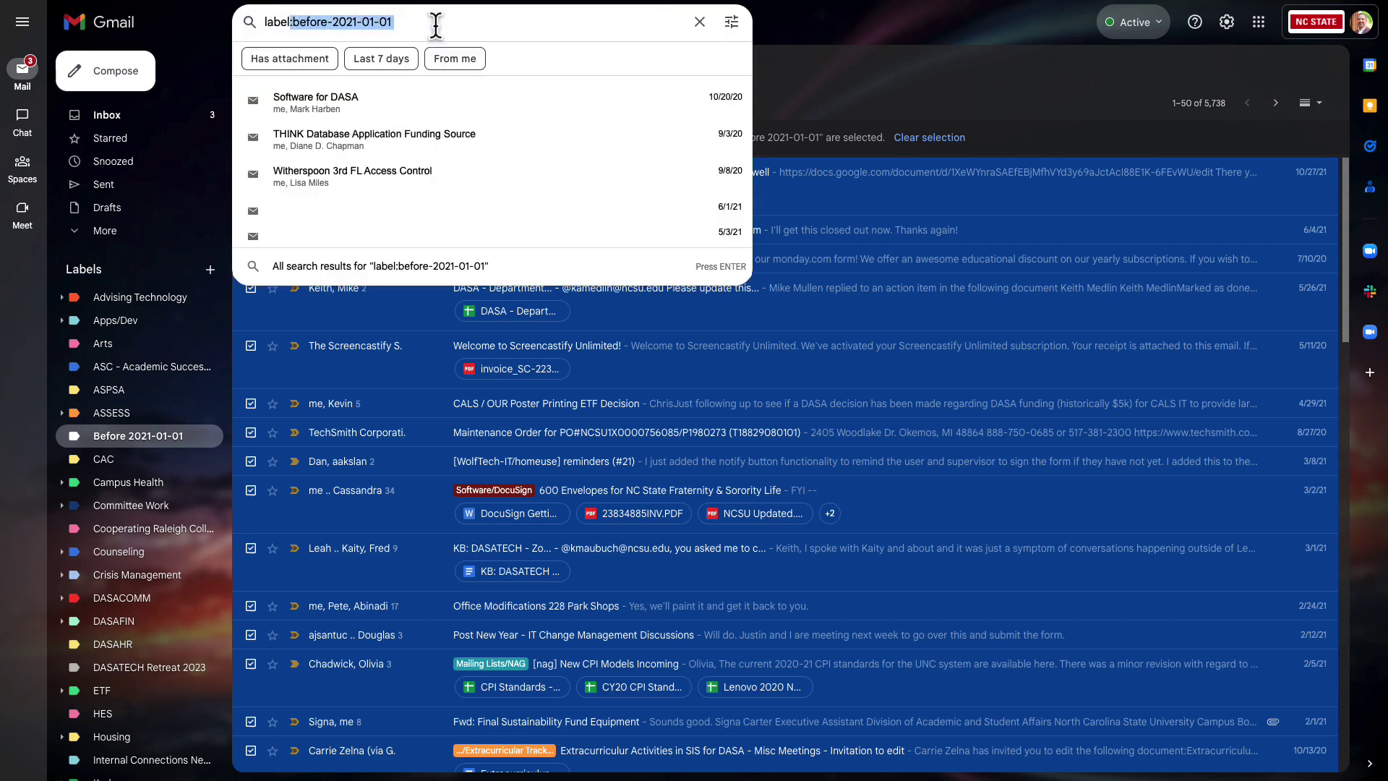